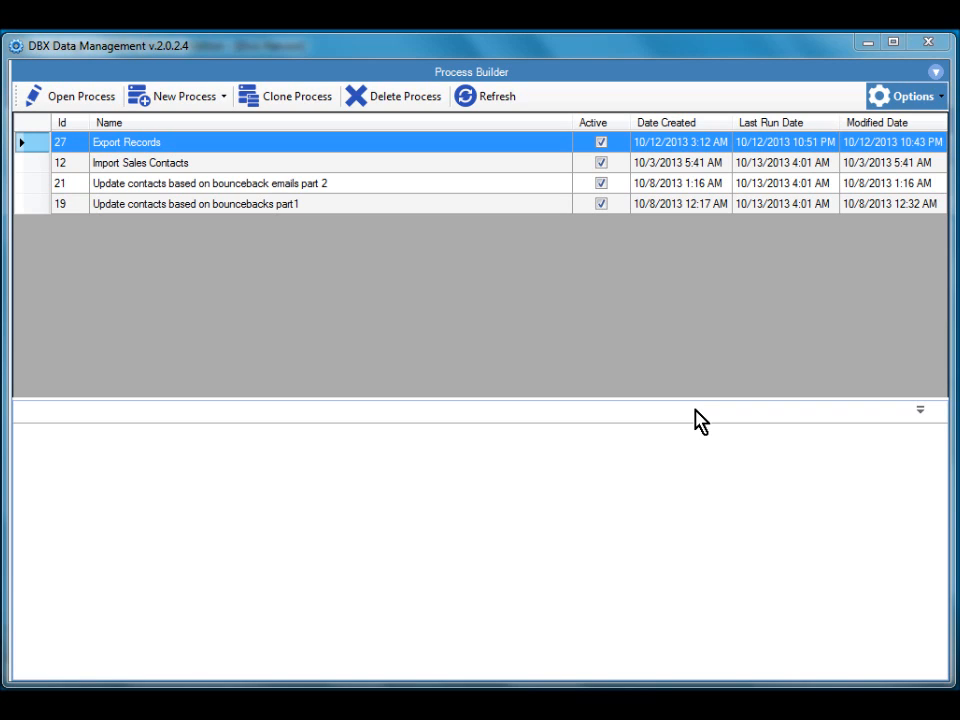
# Create a Relationship Tree Builder process named "Build a tree" with the default GoldMine connection and the task name "Create Relationship Tree".
pyautogui.click(216, 100)
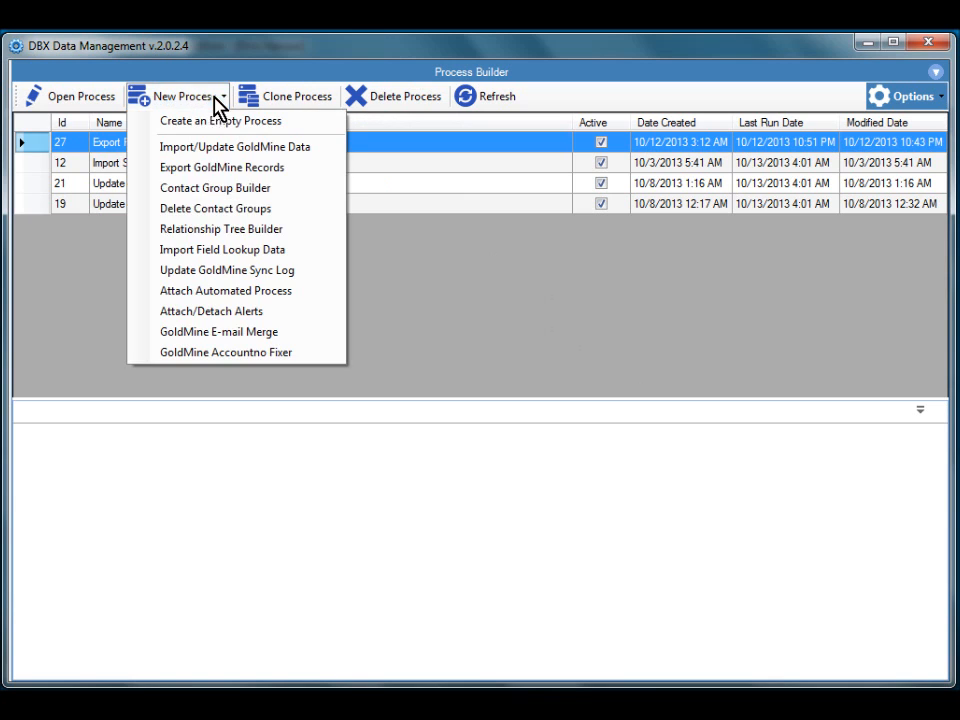
pyautogui.click(296, 229)
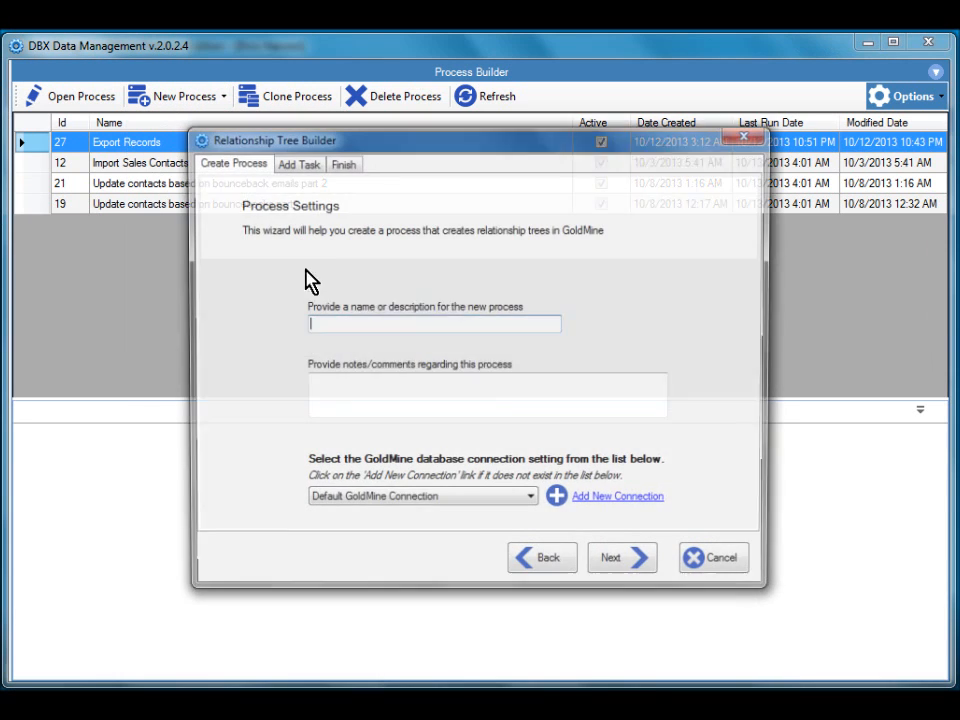
pyautogui.write('Built')
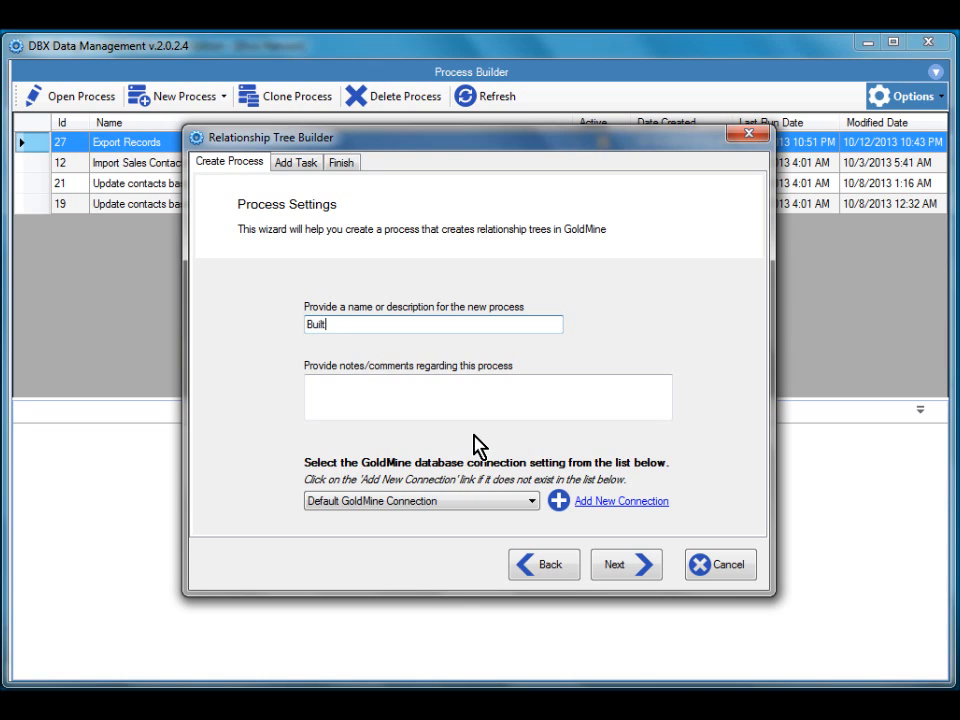
pyautogui.press('BackSpace')
pyautogui.write('d a tree')
pyautogui.click(614, 566)
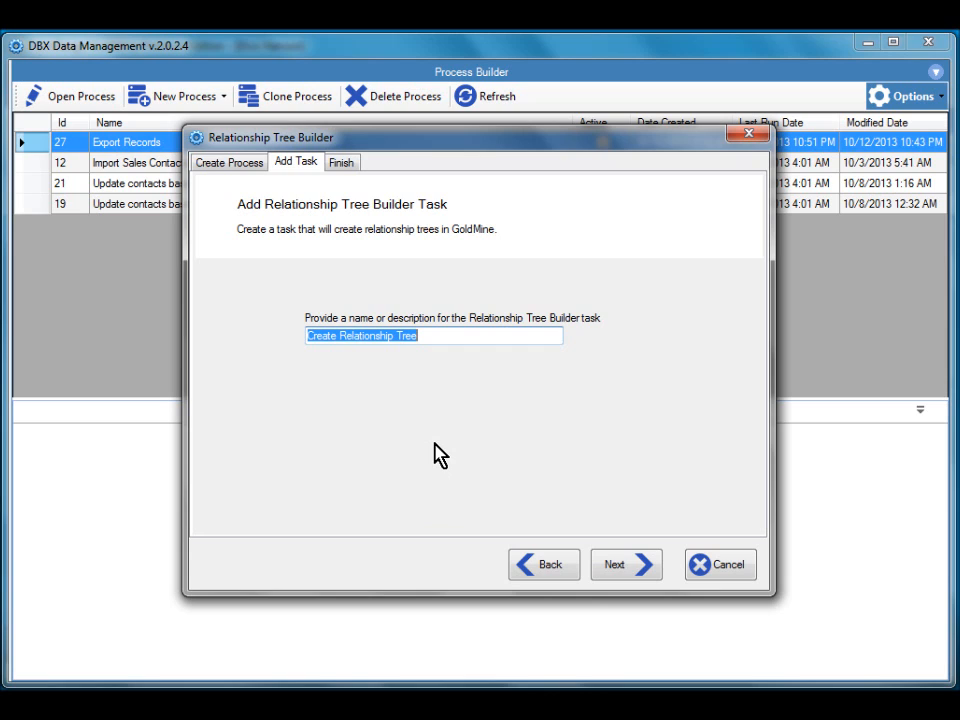
pyautogui.click(636, 572)
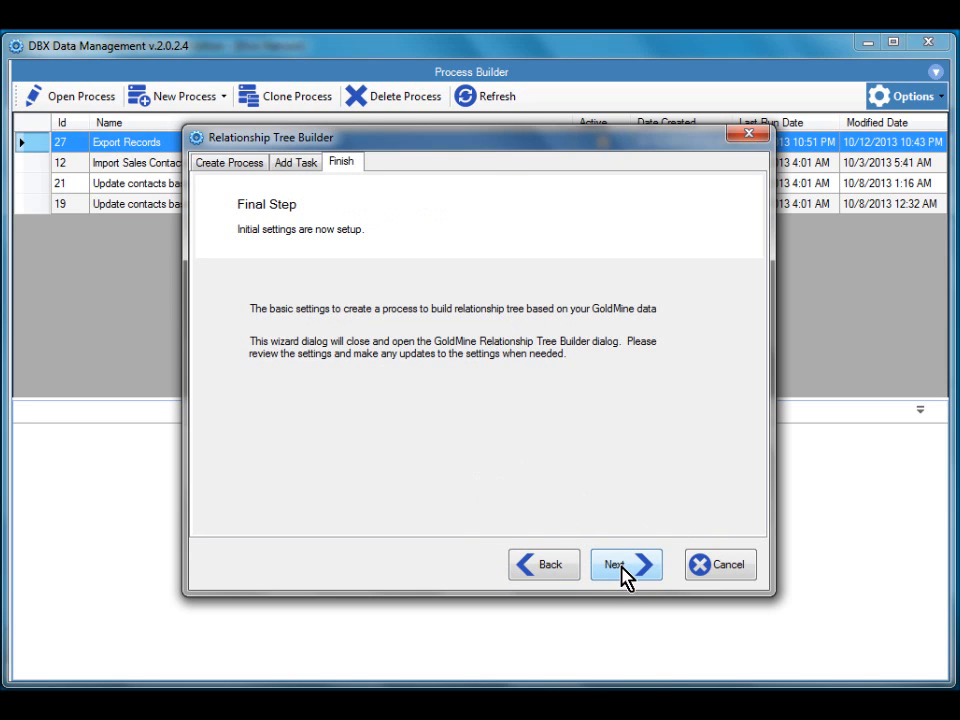
pyautogui.click(622, 570)
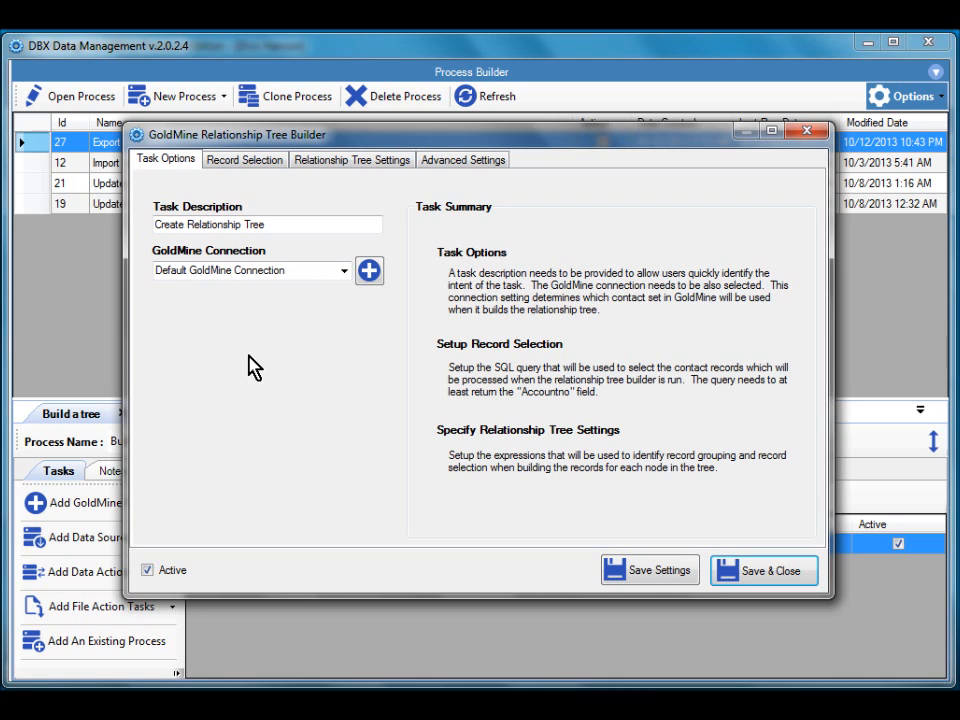
# Compose the record selection query "select accountno from contact1 where company > '' and contact > ''" in the query builder.
pyautogui.click(268, 162)
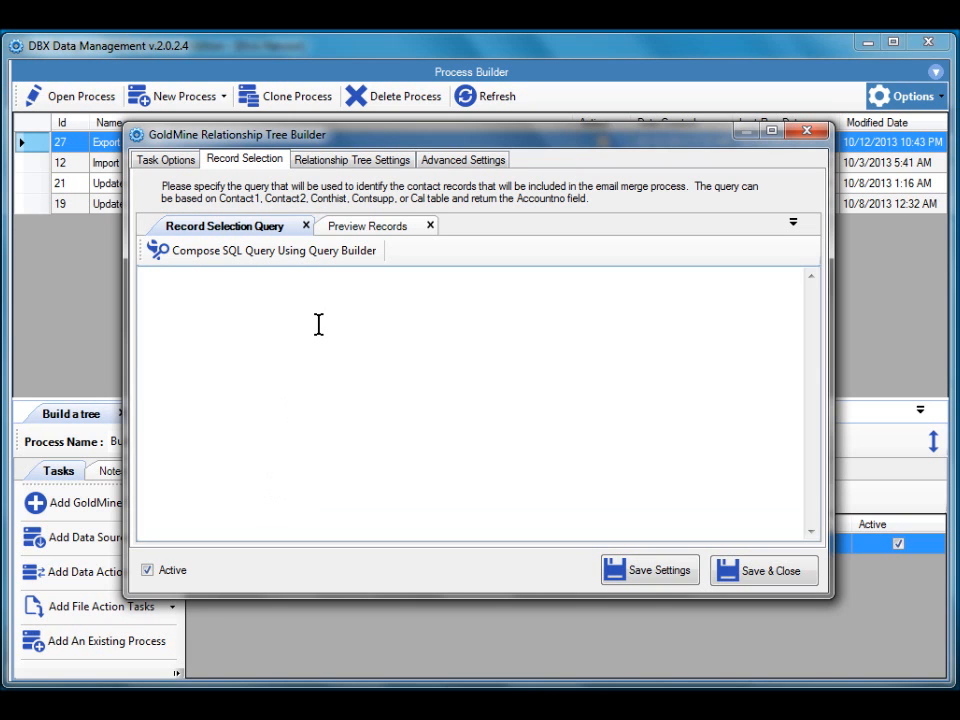
pyautogui.click(289, 262)
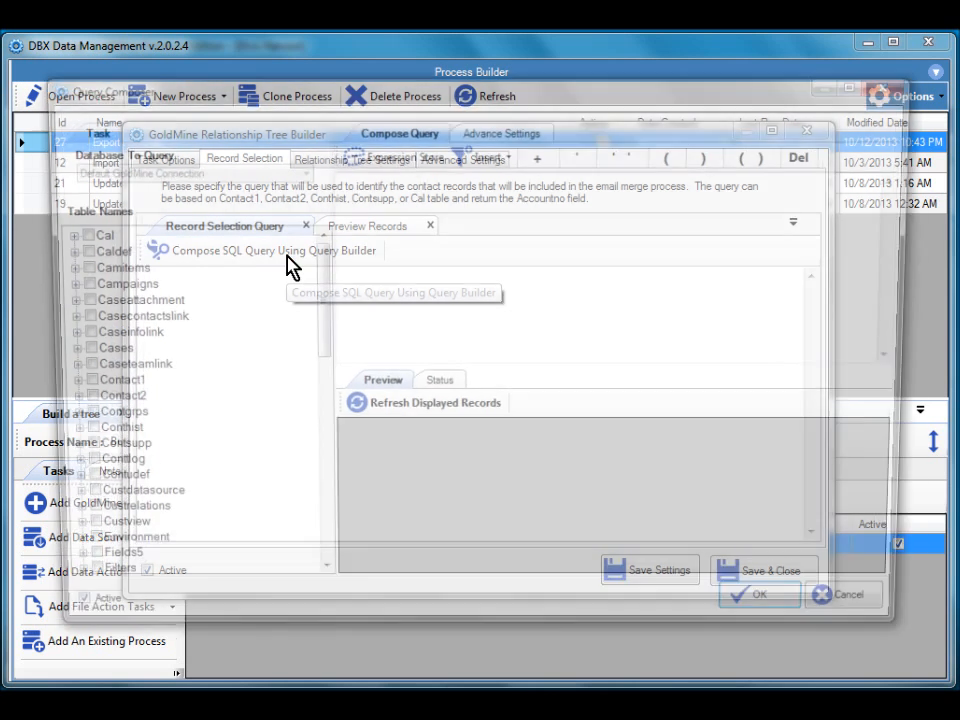
pyautogui.write('select accountno')
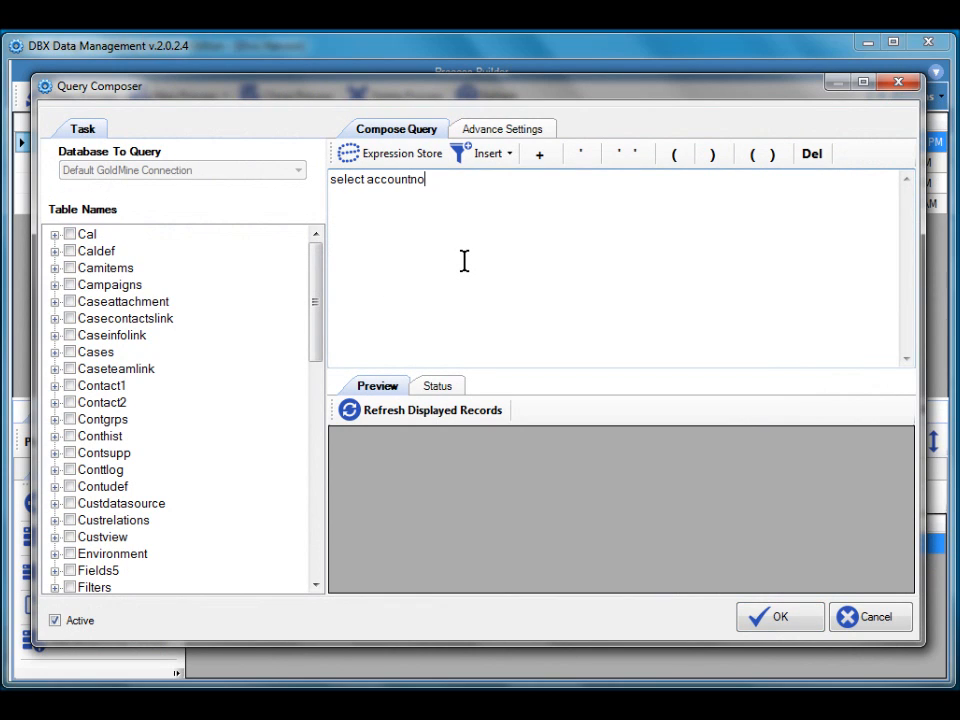
pyautogui.write(' from')
pyautogui.write('contact1')
pyautogui.press('Return')
pyautogui.write('where compan')
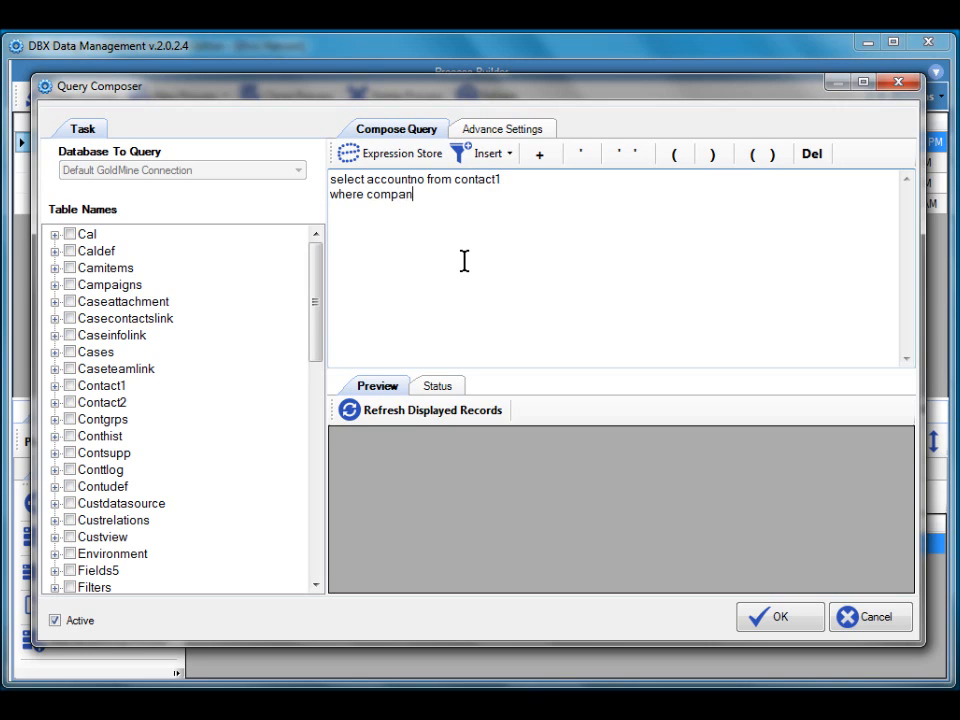
pyautogui.write("y > '' and contact > ''")
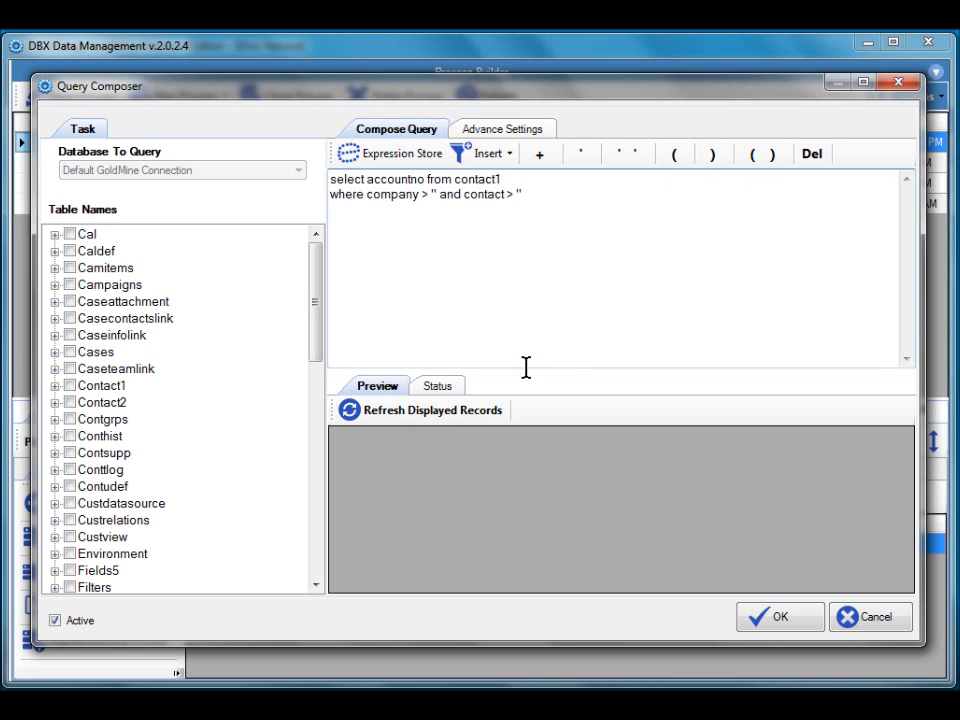
# Preview the records returned by the query and accept it as the task's record selection.
pyautogui.click(427, 424)
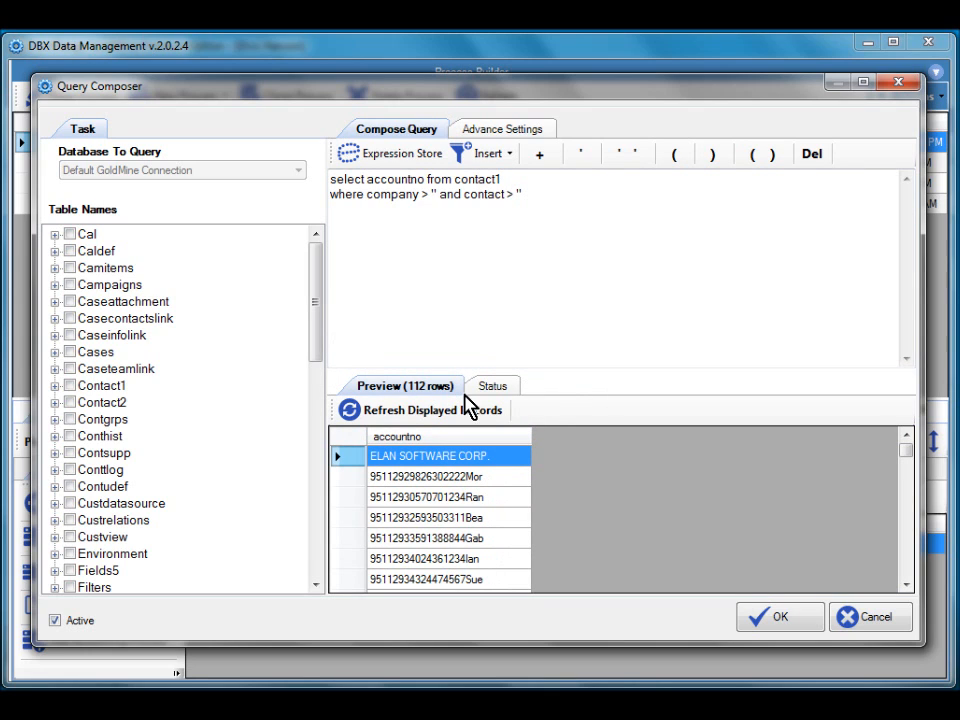
pyautogui.moveTo(524, 194); pyautogui.dragTo(332, 193)
pyautogui.click(643, 237)
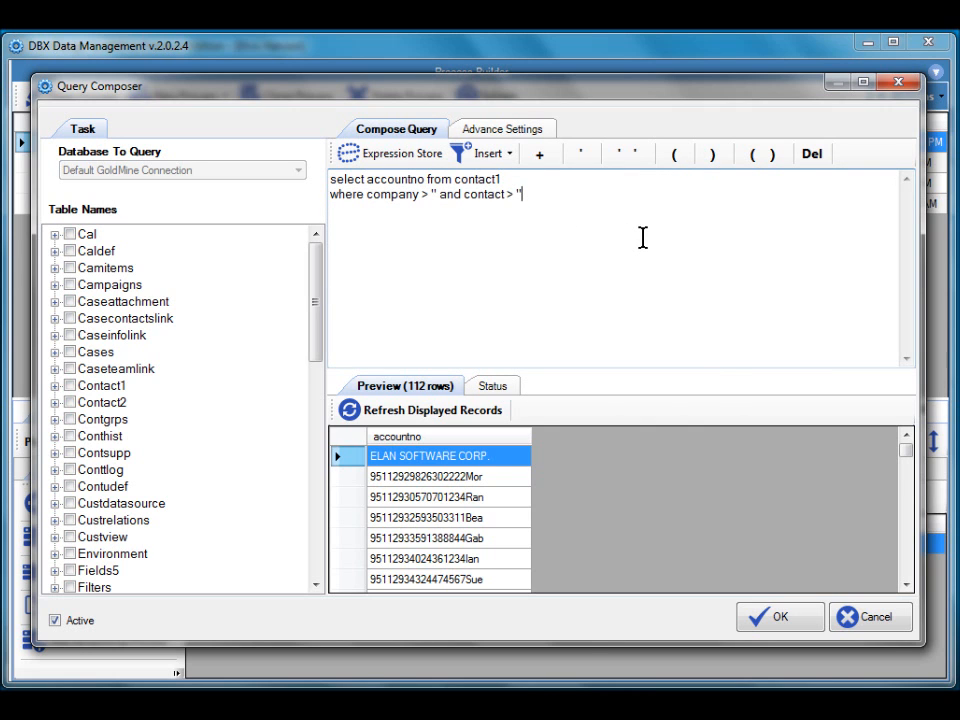
pyautogui.click(780, 618)
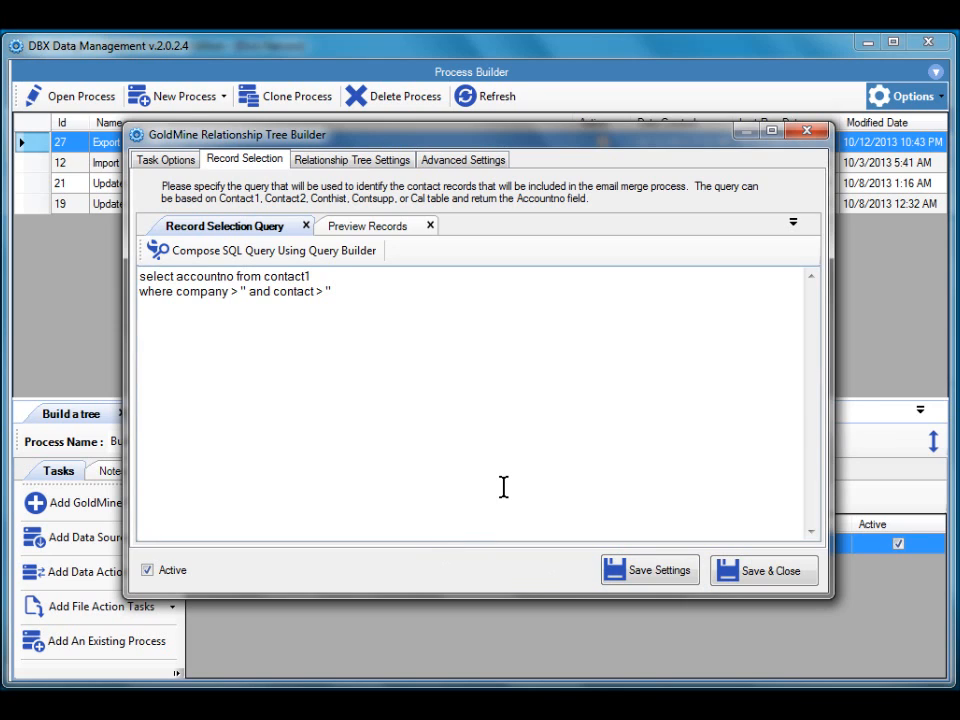
# Look through the relationship tree settings of Levels 1 to 5.
pyautogui.click(360, 170)
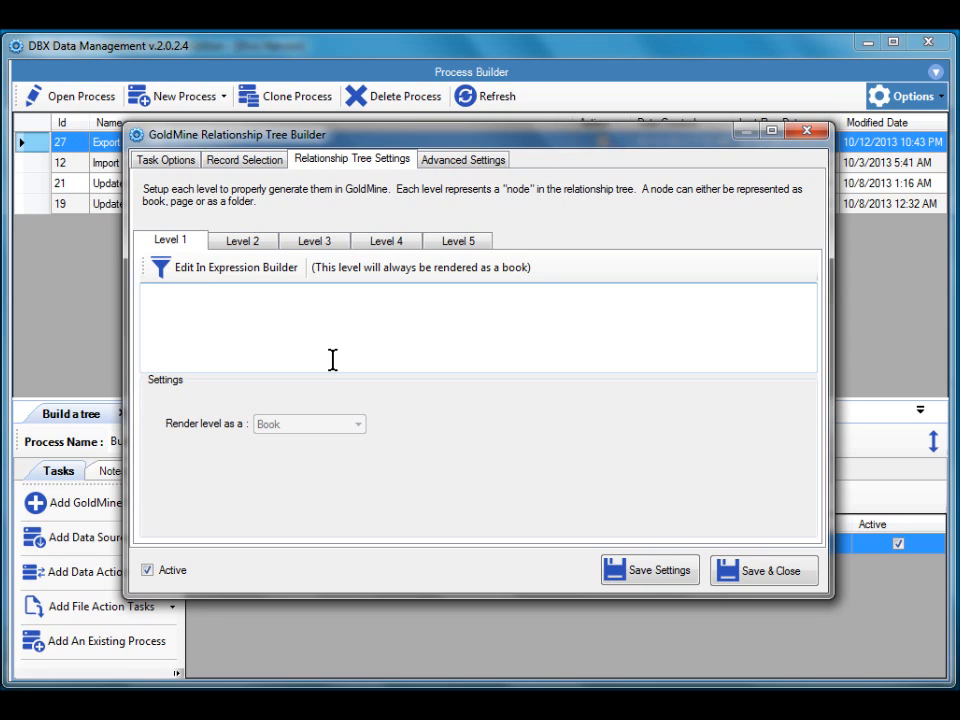
pyautogui.click(255, 242)
pyautogui.click(320, 244)
pyautogui.click(388, 245)
pyautogui.click(452, 245)
pyautogui.click(172, 245)
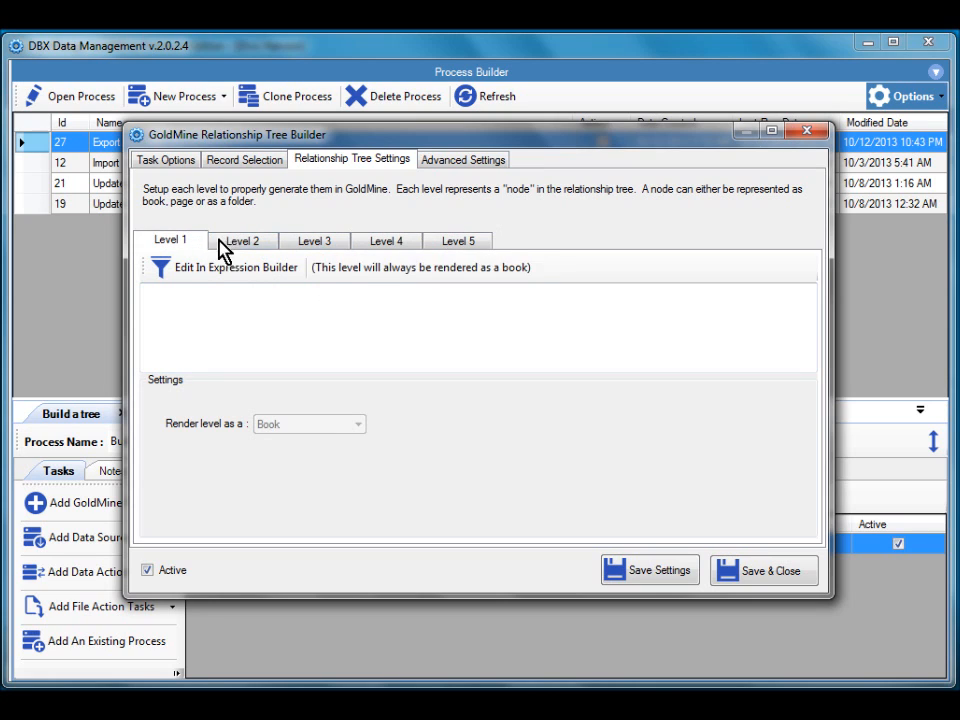
pyautogui.click(242, 244)
pyautogui.click(311, 248)
pyautogui.click(398, 252)
pyautogui.click(456, 250)
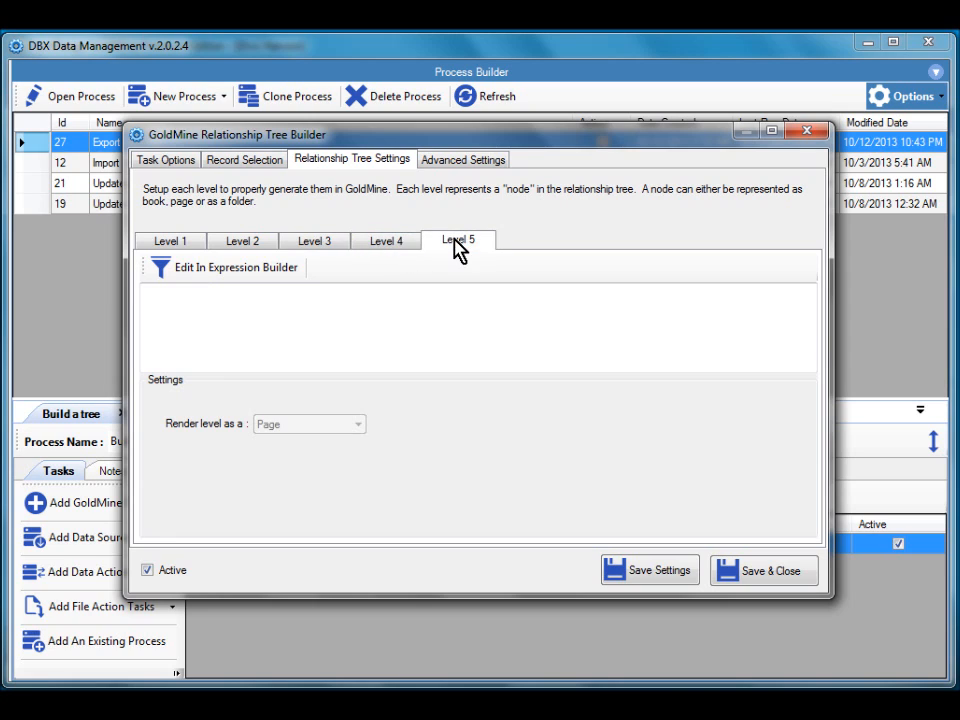
pyautogui.click(184, 246)
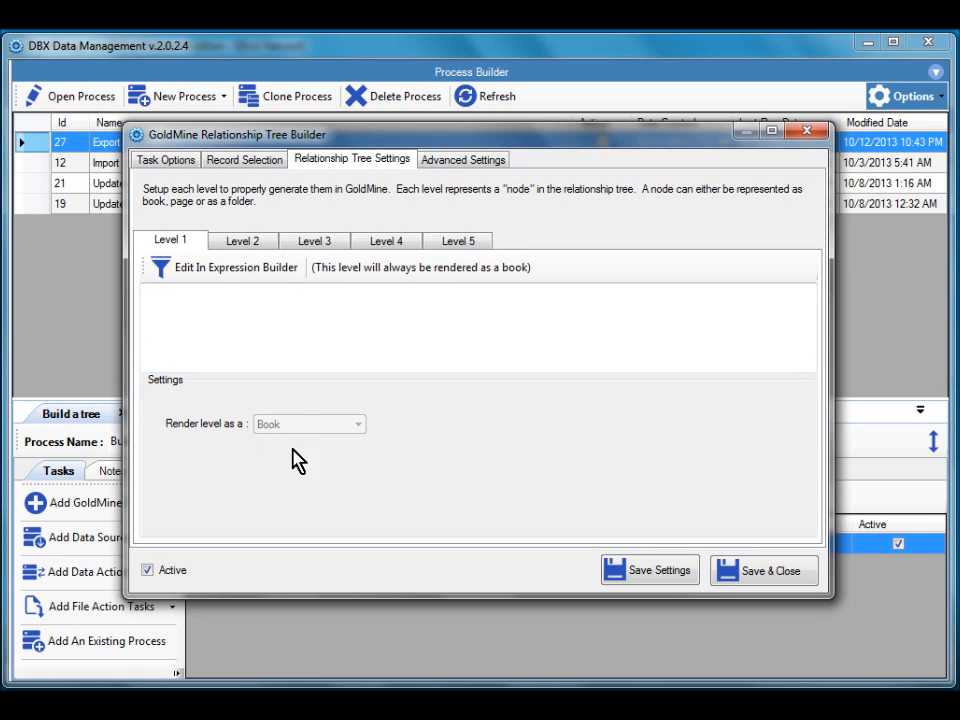
# Compare the options for rendering a level as a page or book across Levels 2 to 5.
pyautogui.click(256, 243)
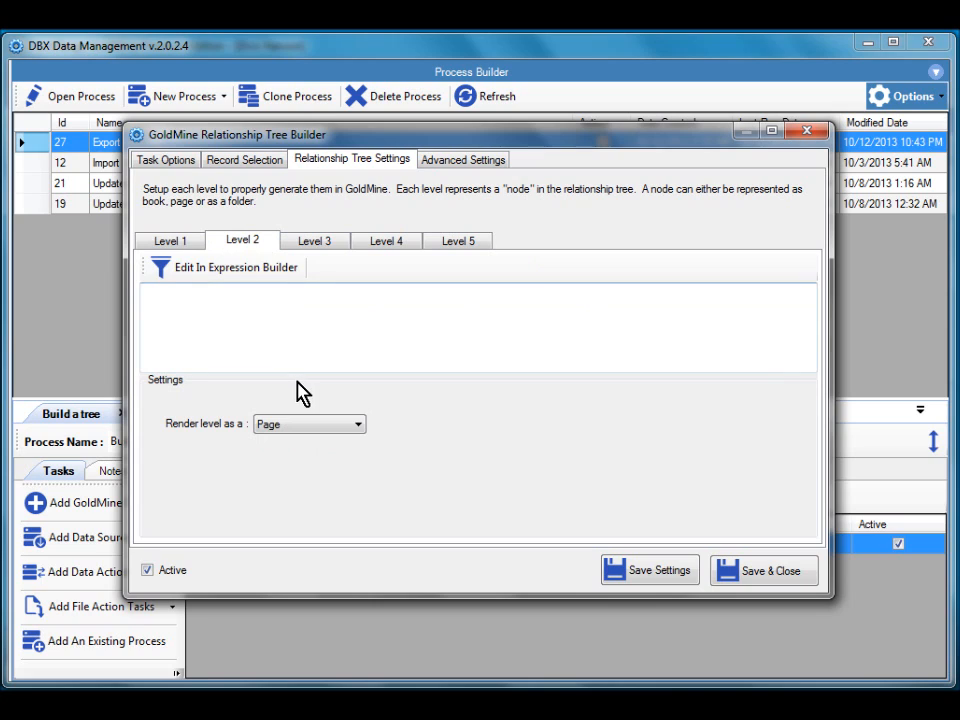
pyautogui.click(354, 430)
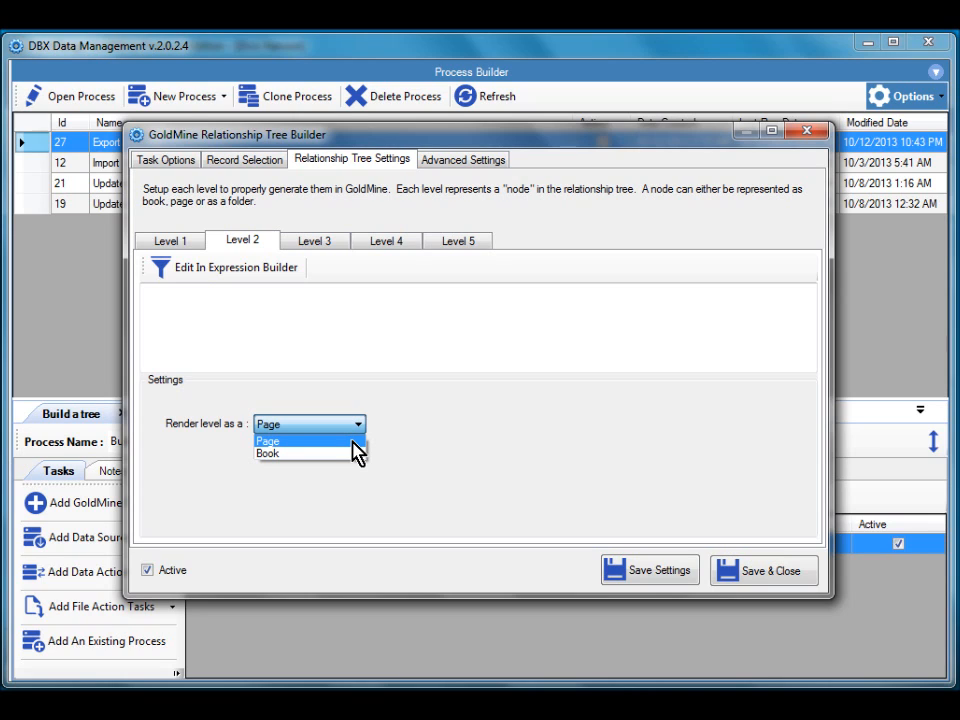
pyautogui.click(320, 246)
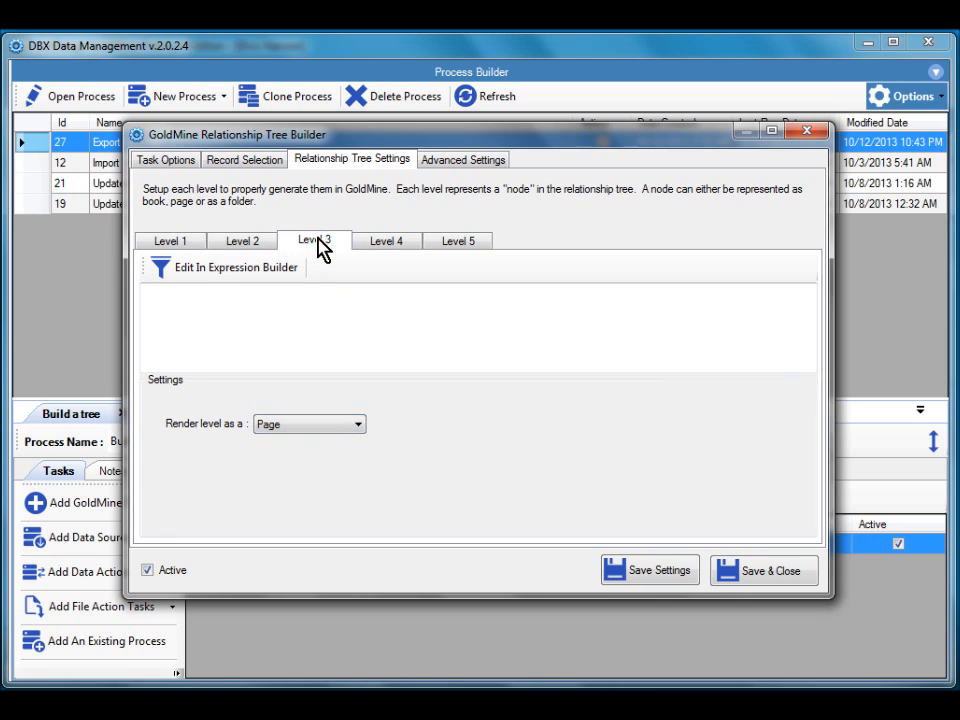
pyautogui.click(345, 421)
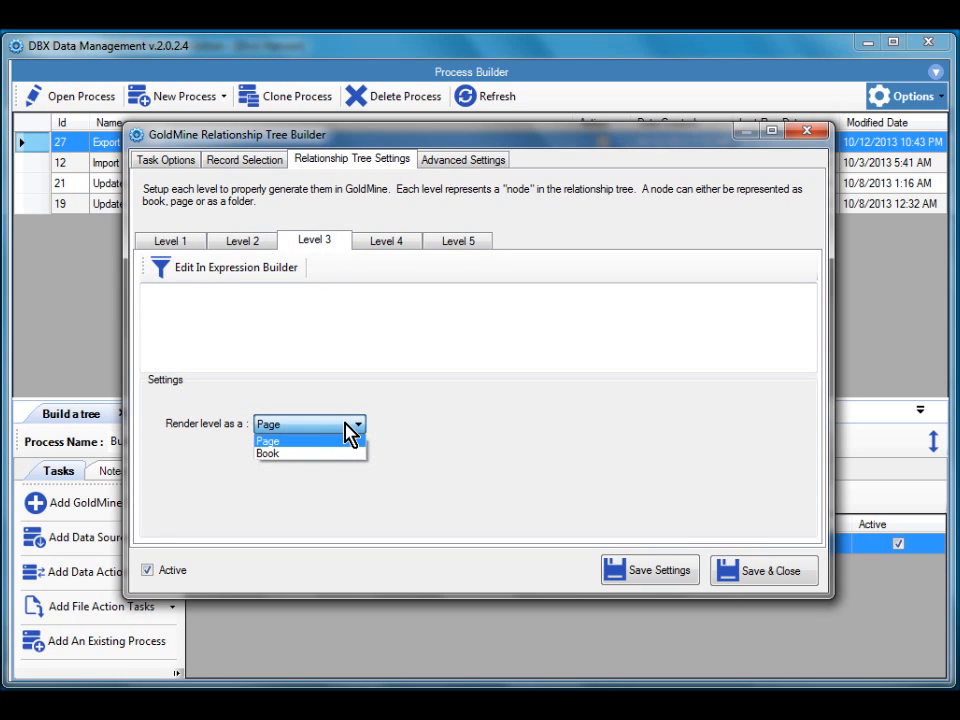
pyautogui.click(390, 245)
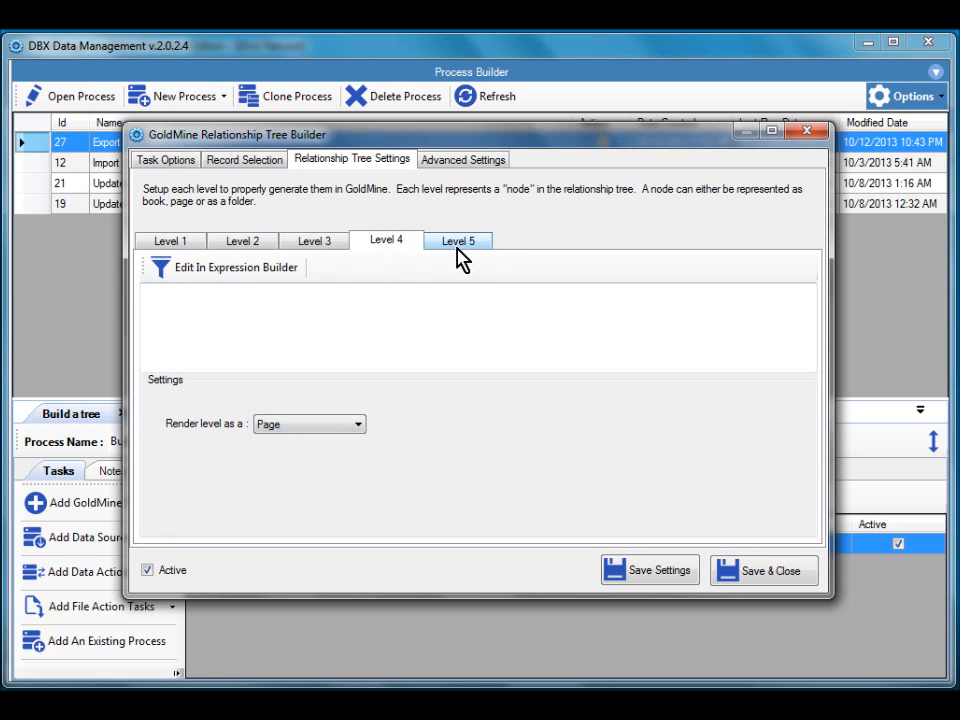
pyautogui.click(459, 245)
pyautogui.click(386, 245)
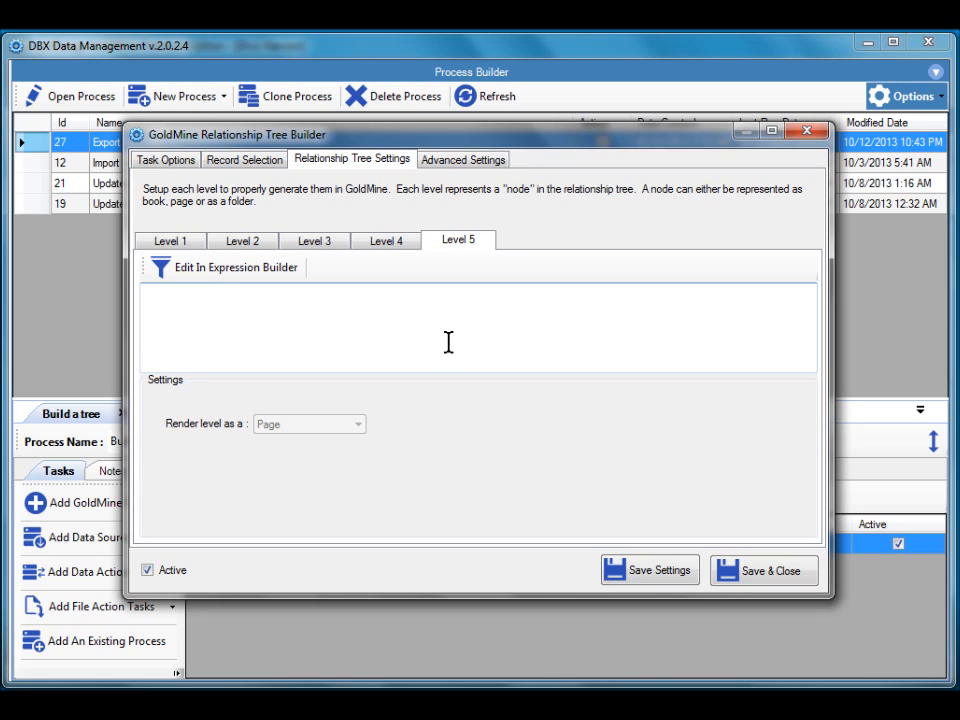
pyautogui.click(385, 244)
# Set the Level 1 expression of the relationship tree to contact1.company.
pyautogui.click(180, 246)
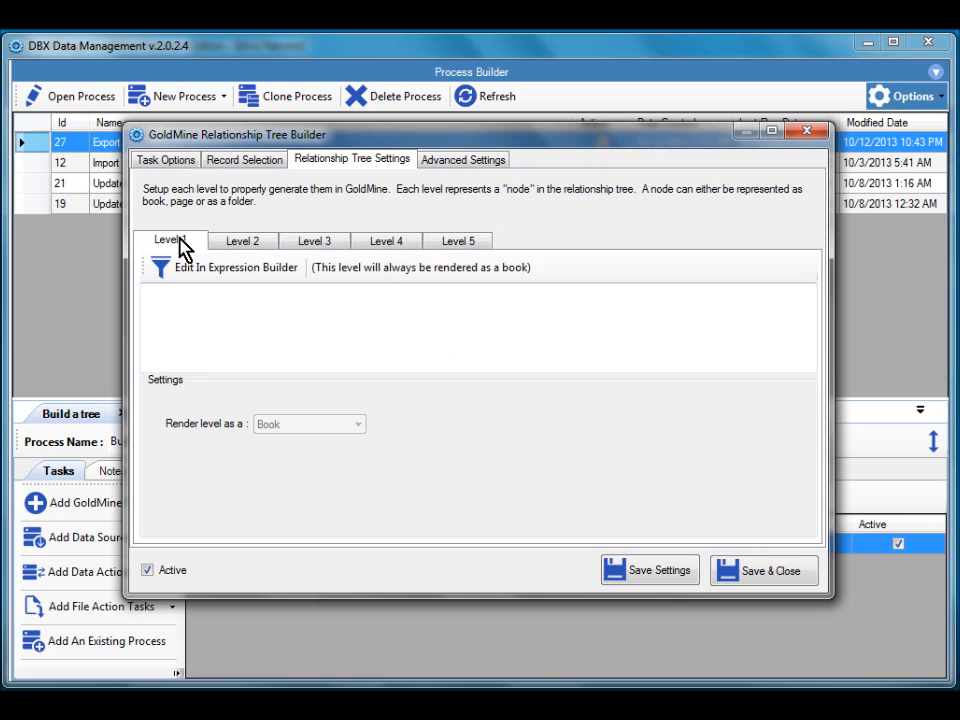
pyautogui.click(234, 332)
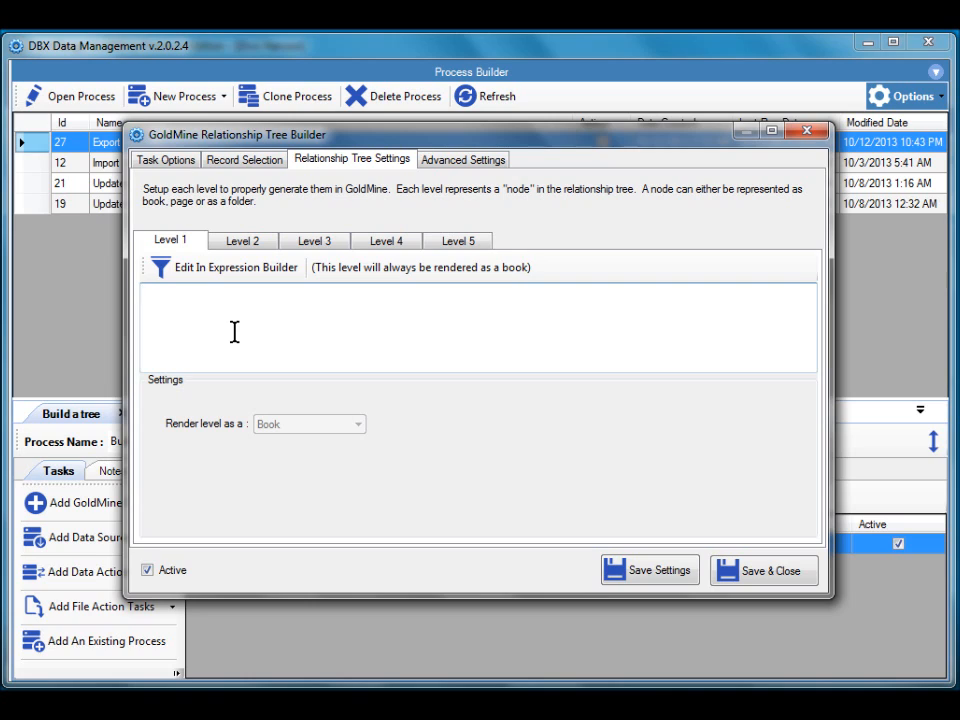
pyautogui.write('contact1.company')
# Set the Level 2 expression to contact1.contact and keep the level rendered as a Page.
pyautogui.click(249, 245)
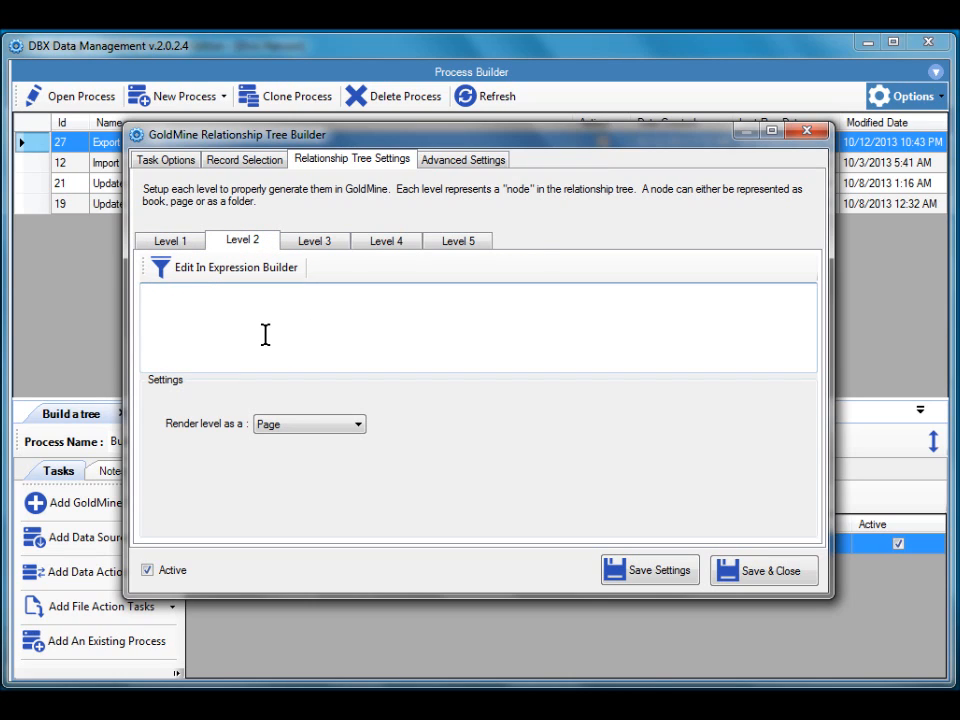
pyautogui.write('contact1.contact')
pyautogui.click(306, 442)
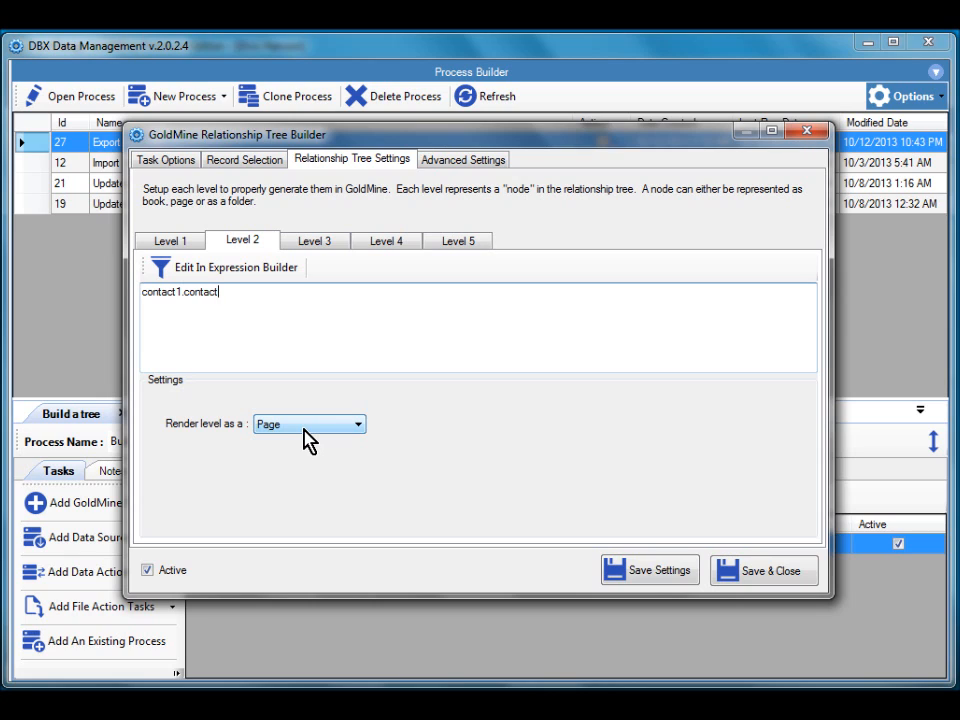
# Check the expressions and render settings of the unused Levels 3, 4 and 5.
pyautogui.click(333, 250)
pyautogui.click(306, 302)
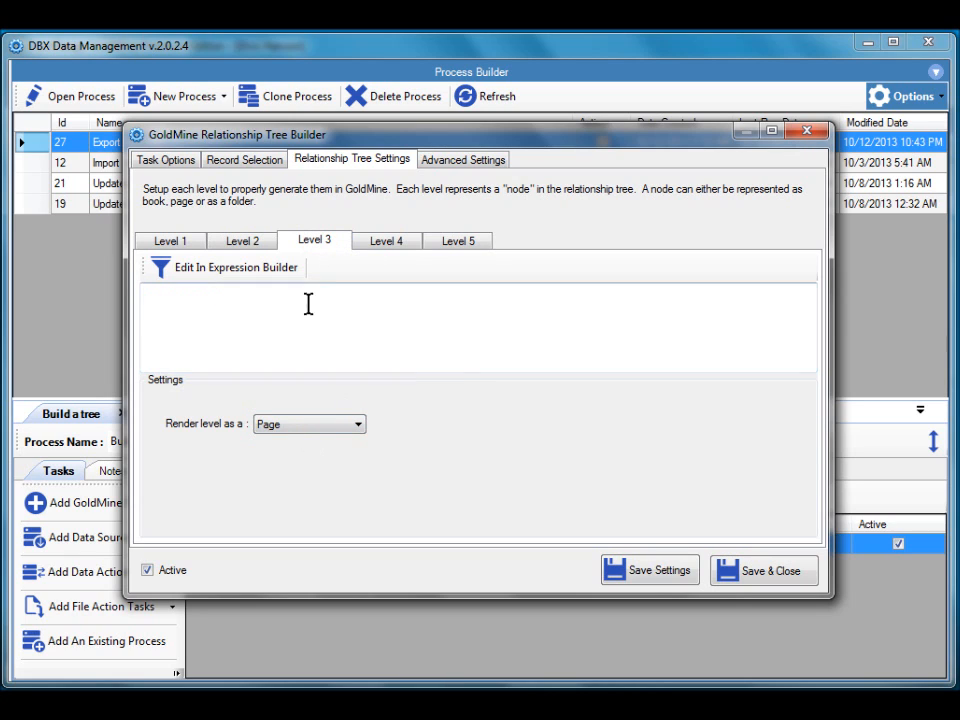
pyautogui.click(390, 252)
pyautogui.click(445, 251)
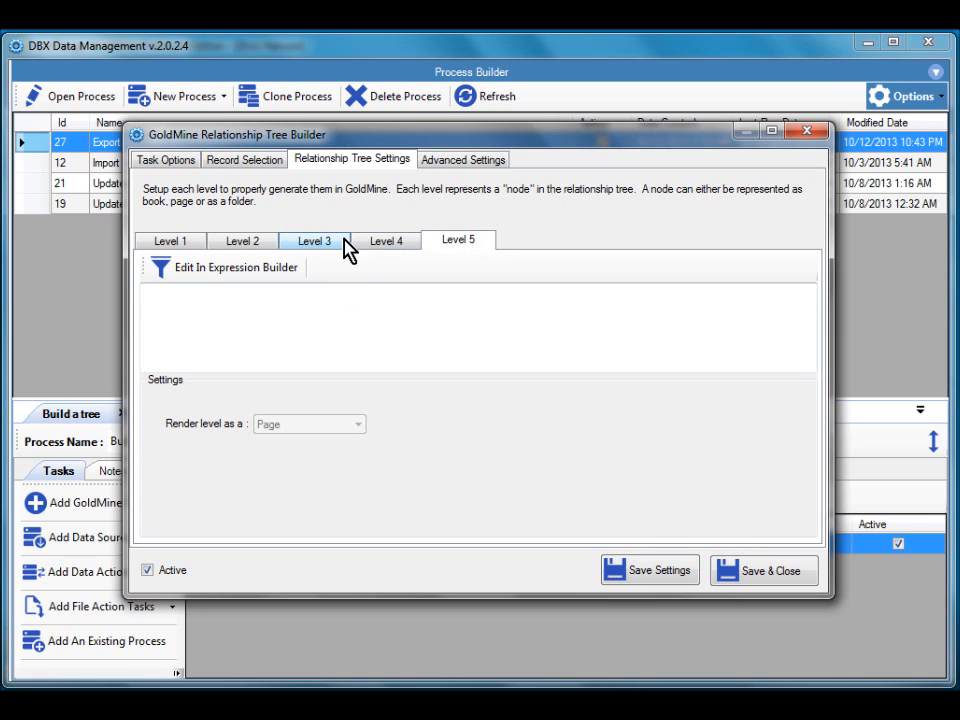
pyautogui.click(330, 248)
pyautogui.click(388, 251)
pyautogui.click(450, 249)
pyautogui.click(330, 250)
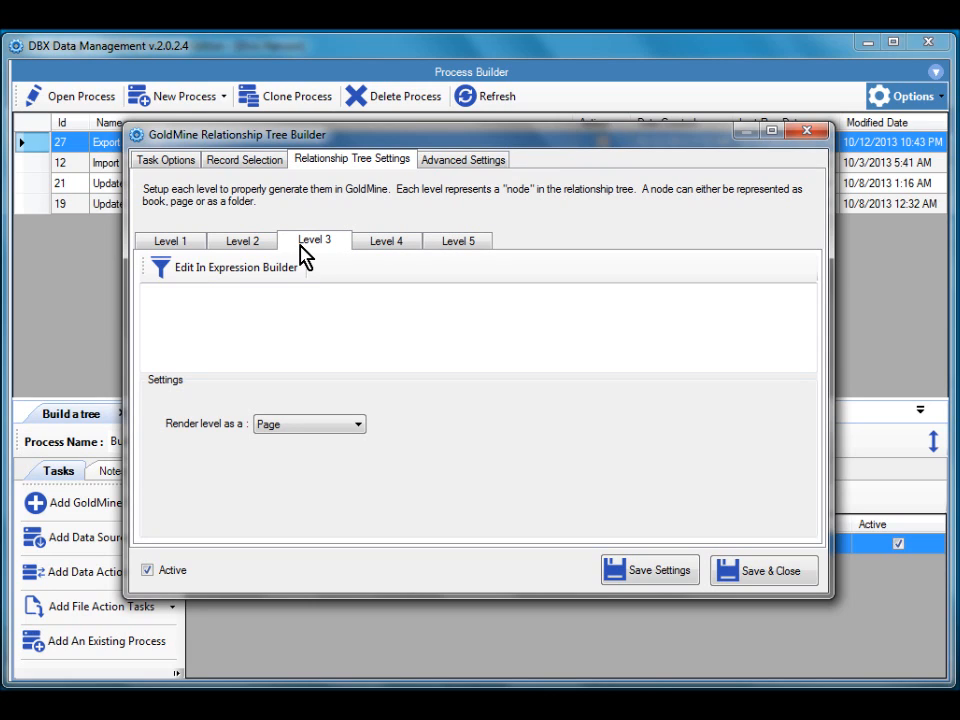
# Review the Level 1 and Level 2 expressions, and save and close the relationship tree task.
pyautogui.click(195, 249)
pyautogui.click(229, 249)
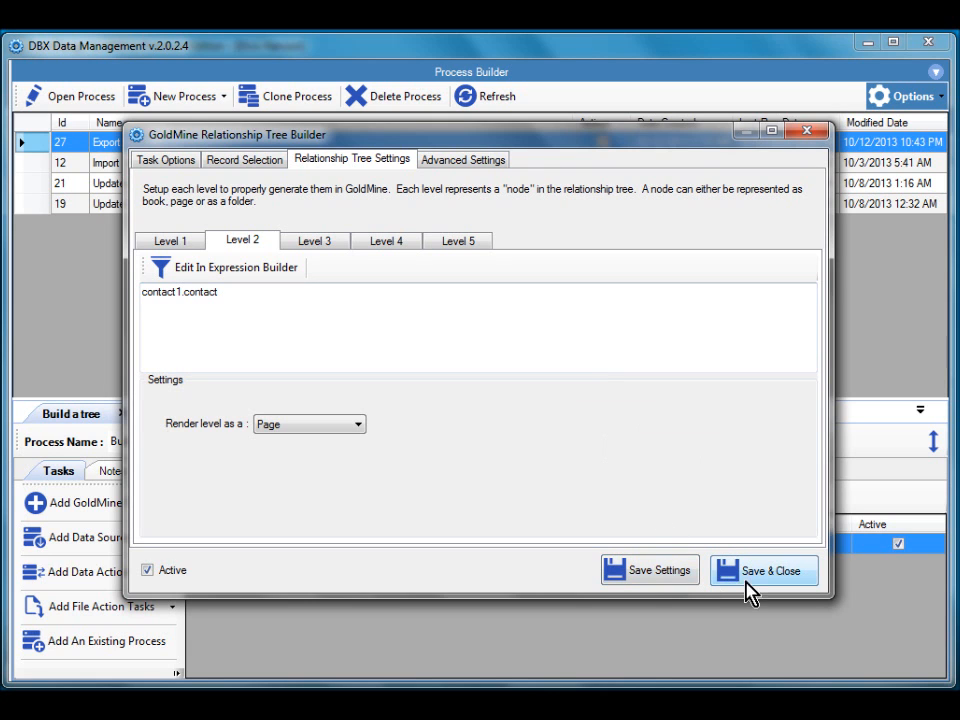
pyautogui.click(777, 578)
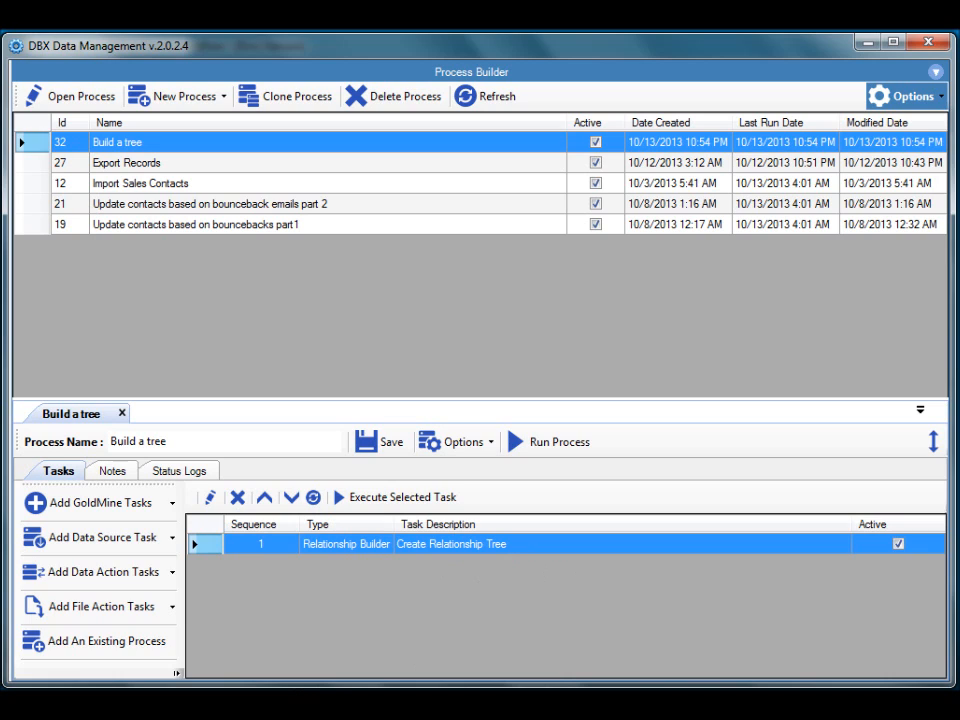
# Switch to GoldMine and reload the American Bank contact's relationships by moving to the next record and back.
pyautogui.click(248, 712)
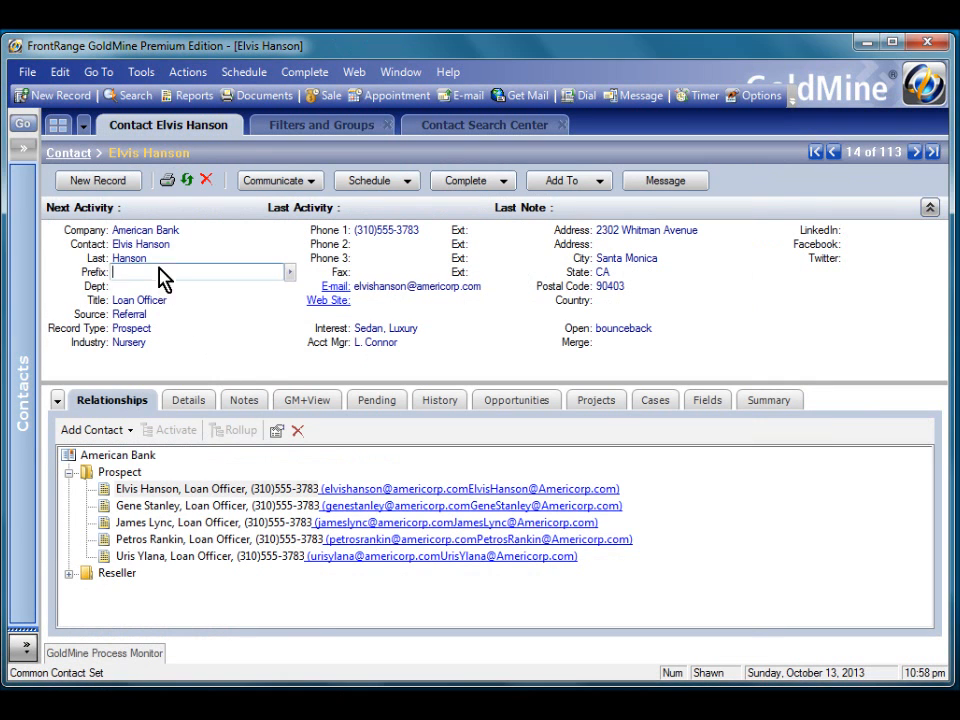
pyautogui.press('pagedown')
pyautogui.press('pageup')
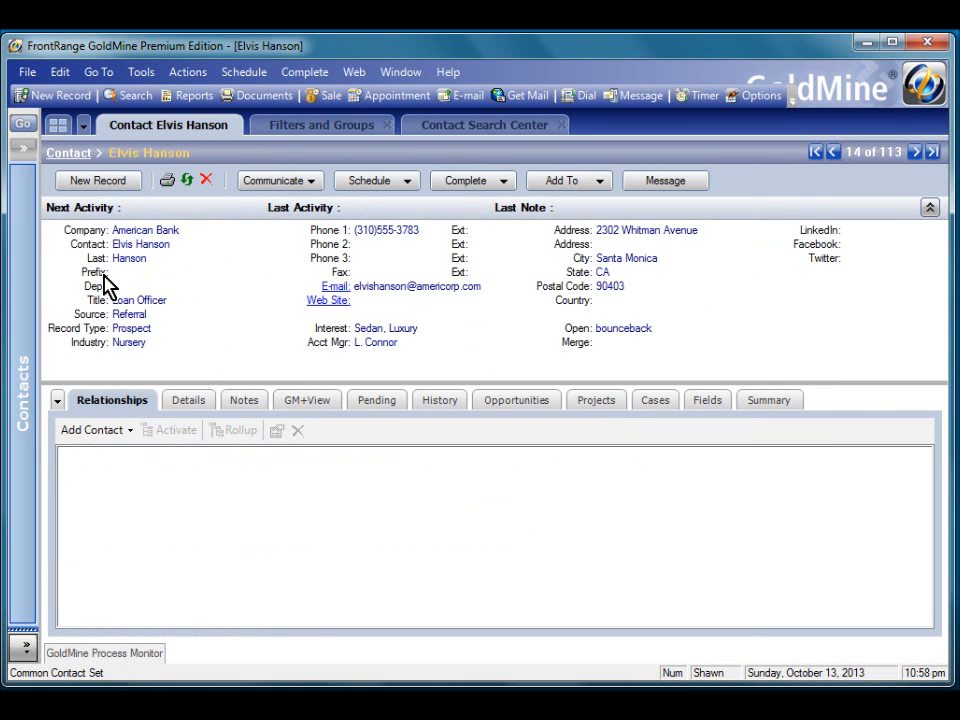
# Step back through the contact records to the first one, checking each record's relationships.
pyautogui.press('pageup')
pyautogui.press('pageup')
pyautogui.press('pageup')
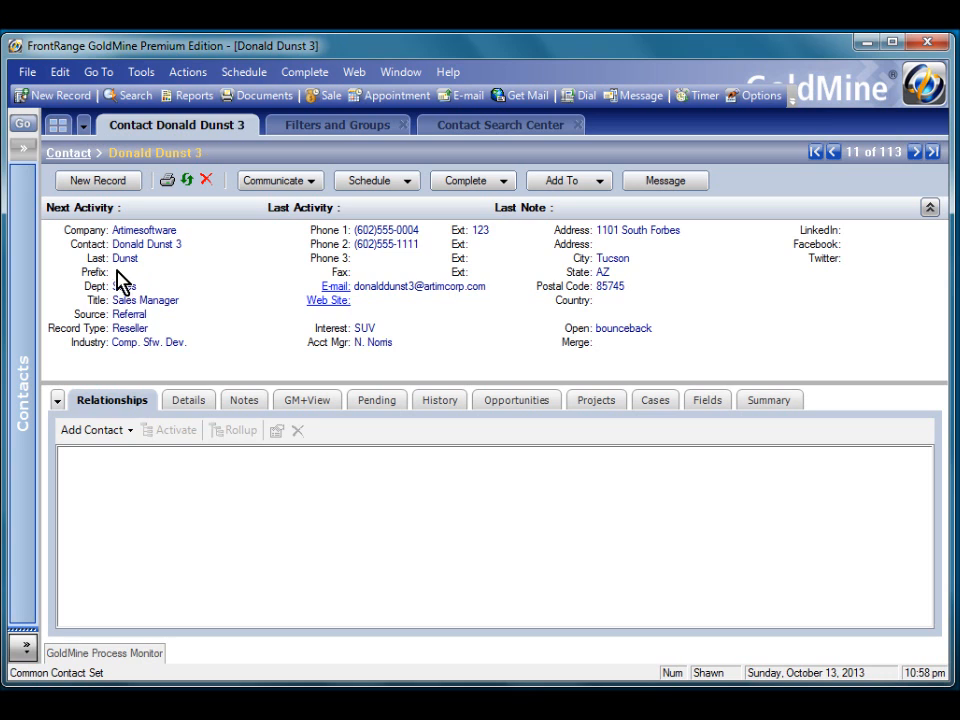
pyautogui.press('pageup')
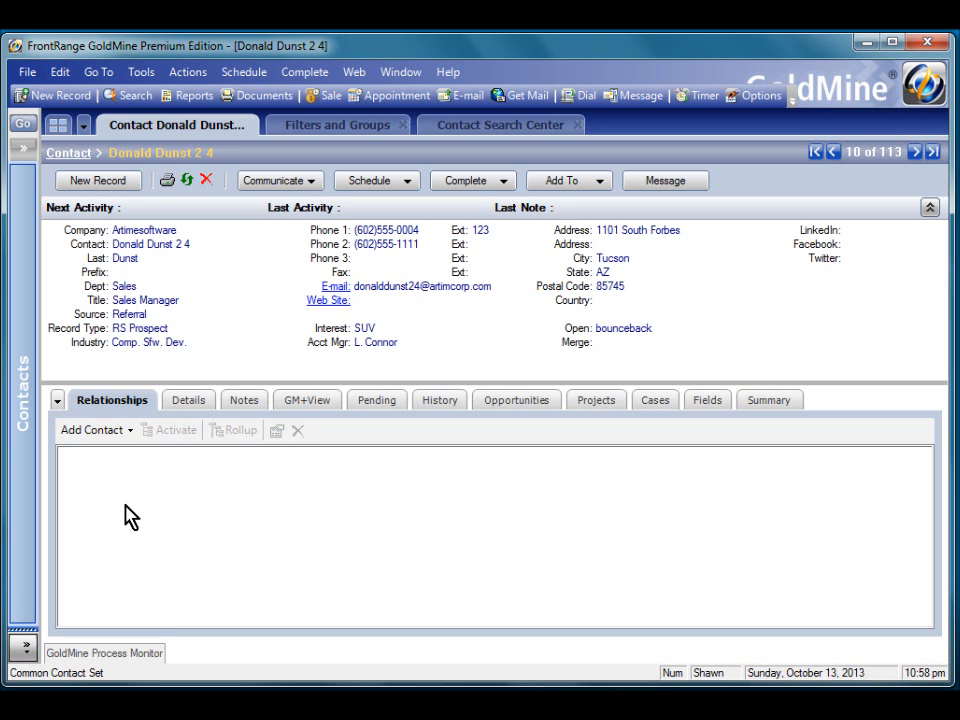
pyautogui.press('pageup')
pyautogui.press('pageup')
pyautogui.press('pageup')
pyautogui.press('pageup')
pyautogui.press('pageup')
pyautogui.press('pageup')
pyautogui.press('pageup')
pyautogui.press('pageup')
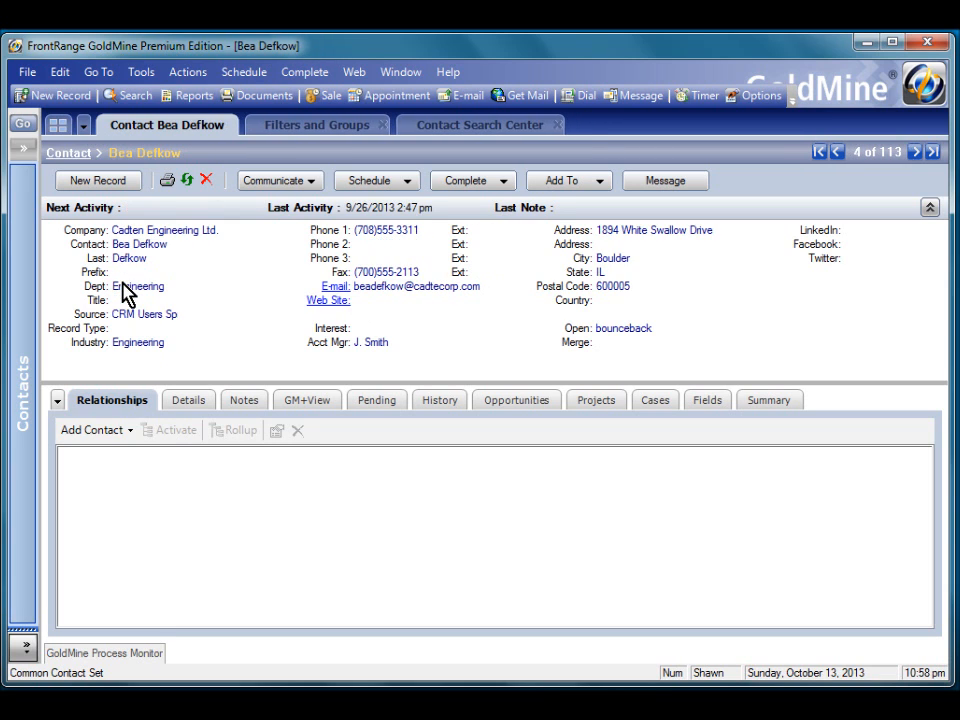
pyautogui.press('pageup')
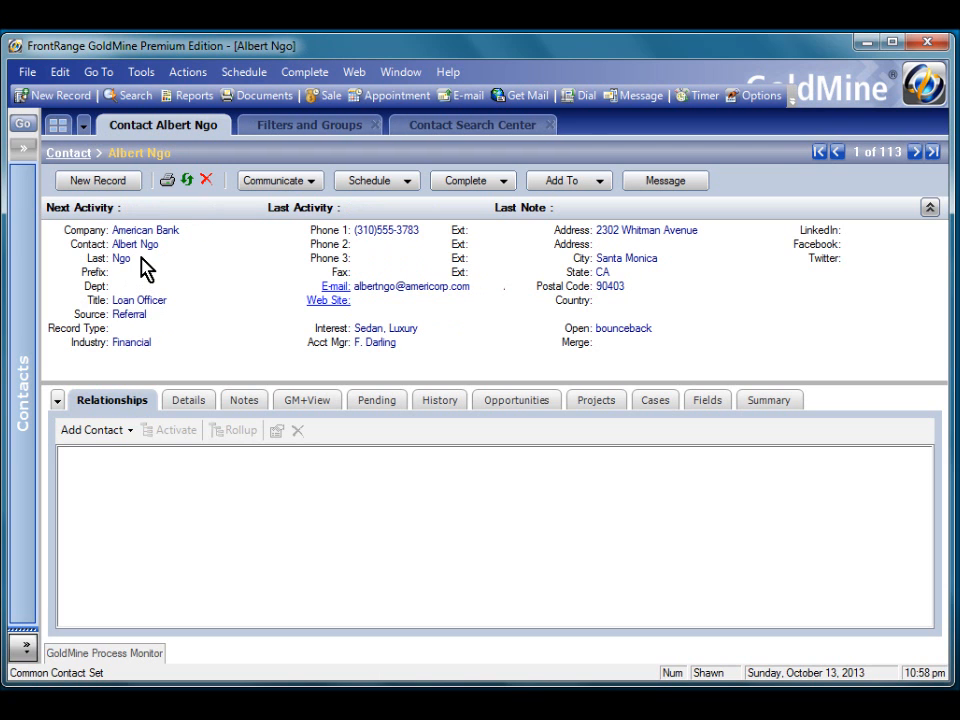
# Look up the American Bank contacts by company, open the fourth one and reload its relationships by moving one record forward and back.
pyautogui.click(96, 236)
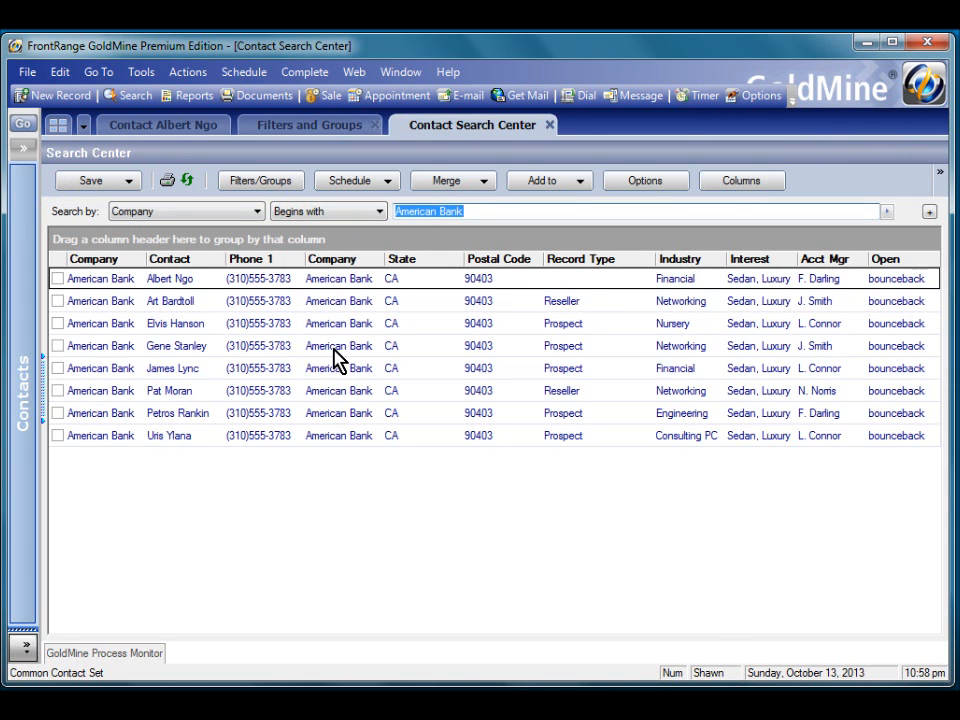
pyautogui.doubleClick(333, 344)
pyautogui.press('pagedown')
pyautogui.press('pageup')
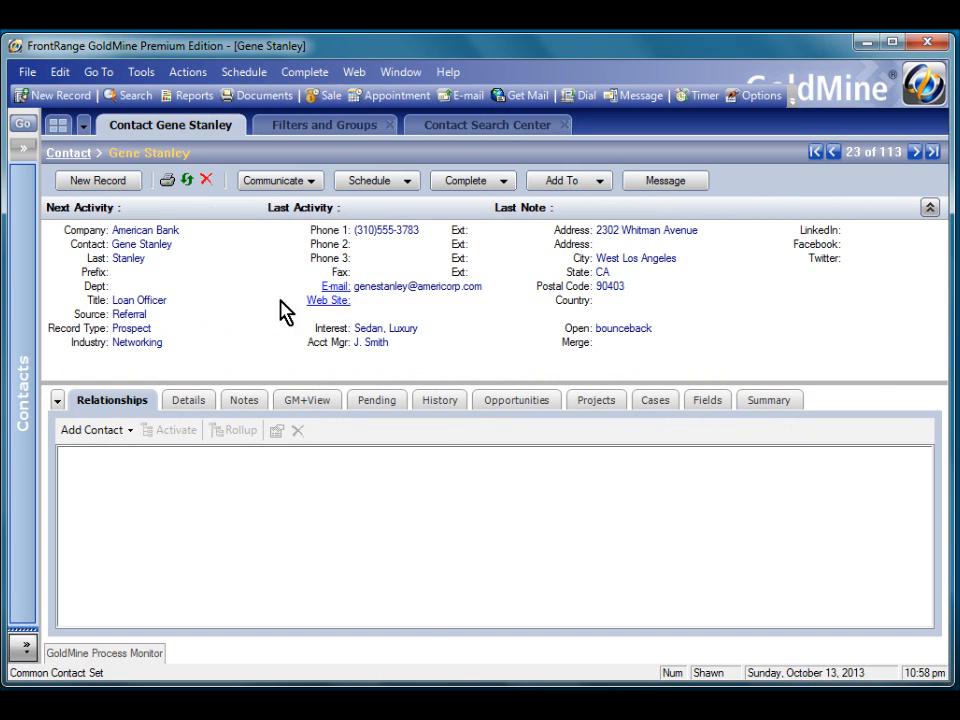
# Switch to DBX Data Management and run the Build a tree process.
pyautogui.hotkey('alt', 'Tab')
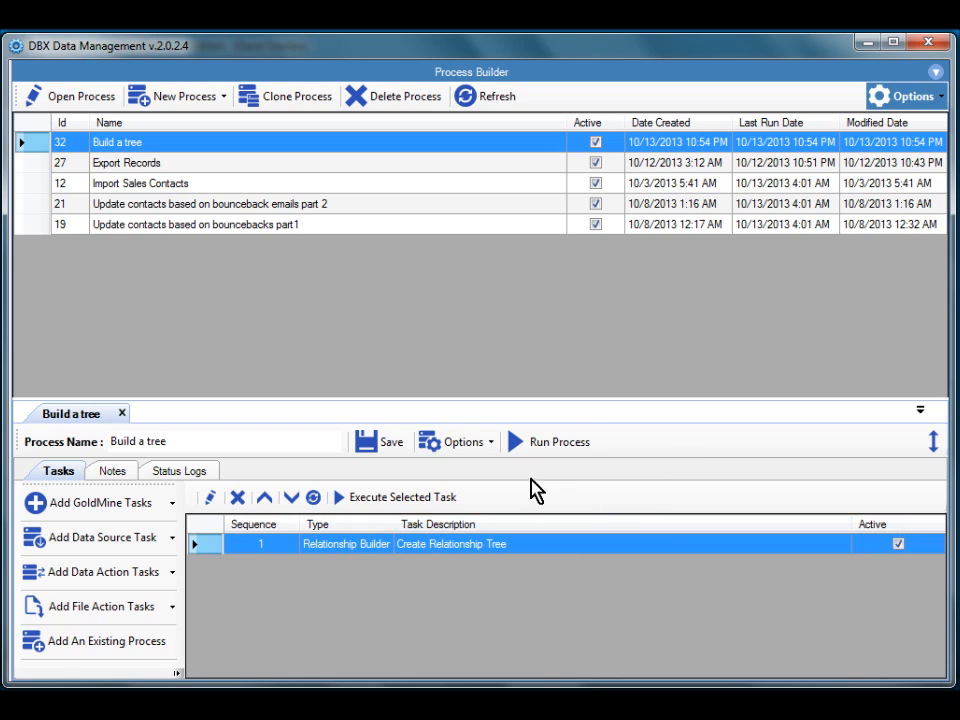
pyautogui.click(545, 448)
pyautogui.click(604, 442)
pyautogui.click(382, 436)
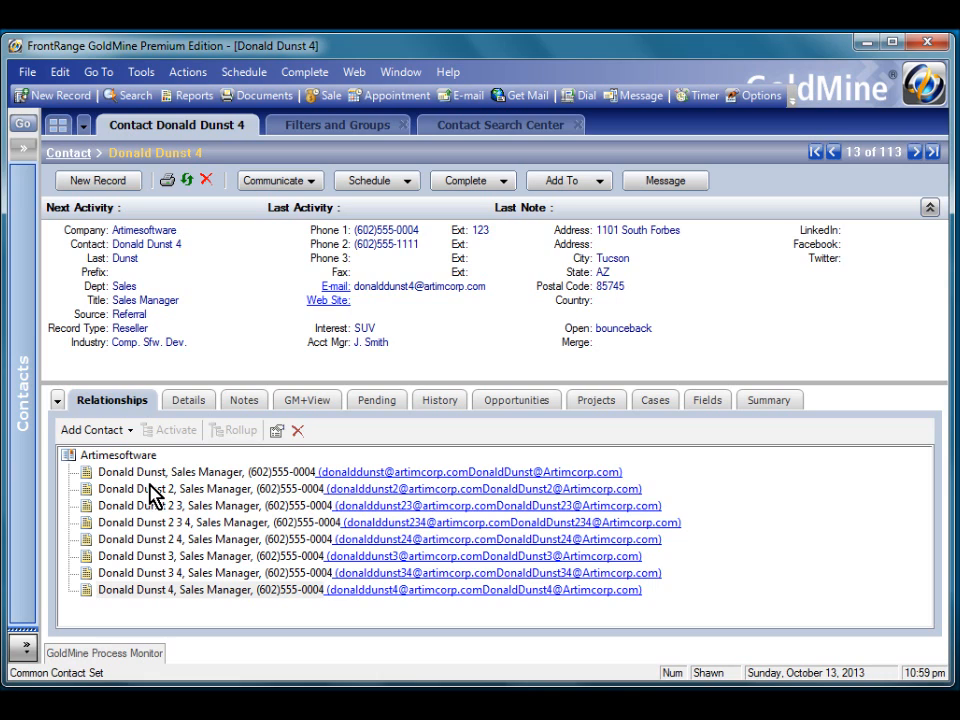
# In GoldMine, examine the generated Artimesoftware relationship tree by opening its company node and each contact under it.
pyautogui.click(106, 458)
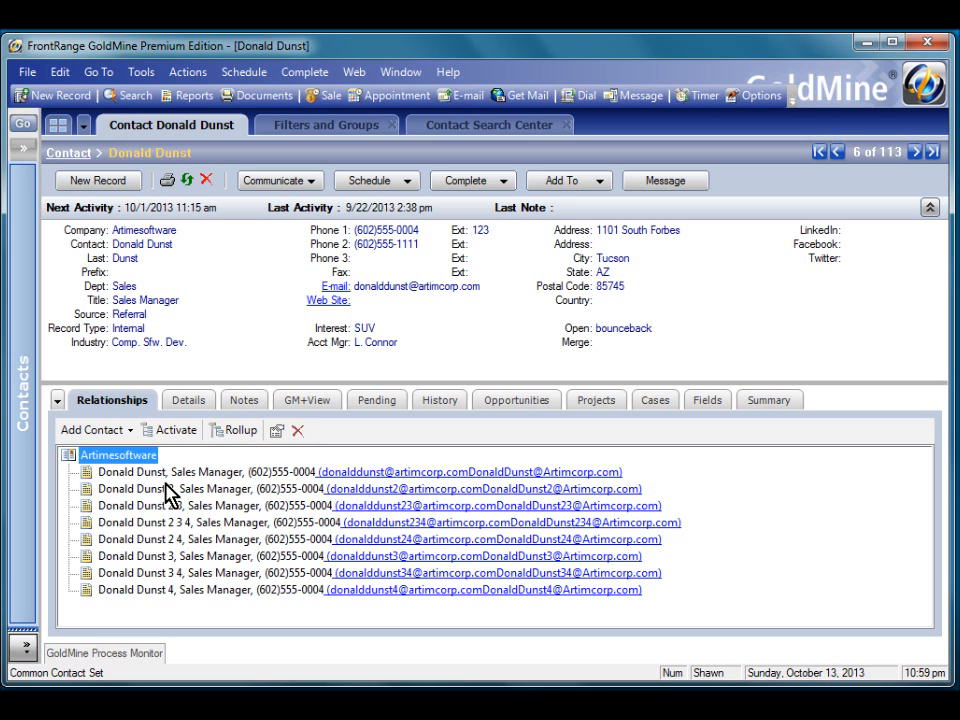
pyautogui.click(128, 477)
pyautogui.click(128, 489)
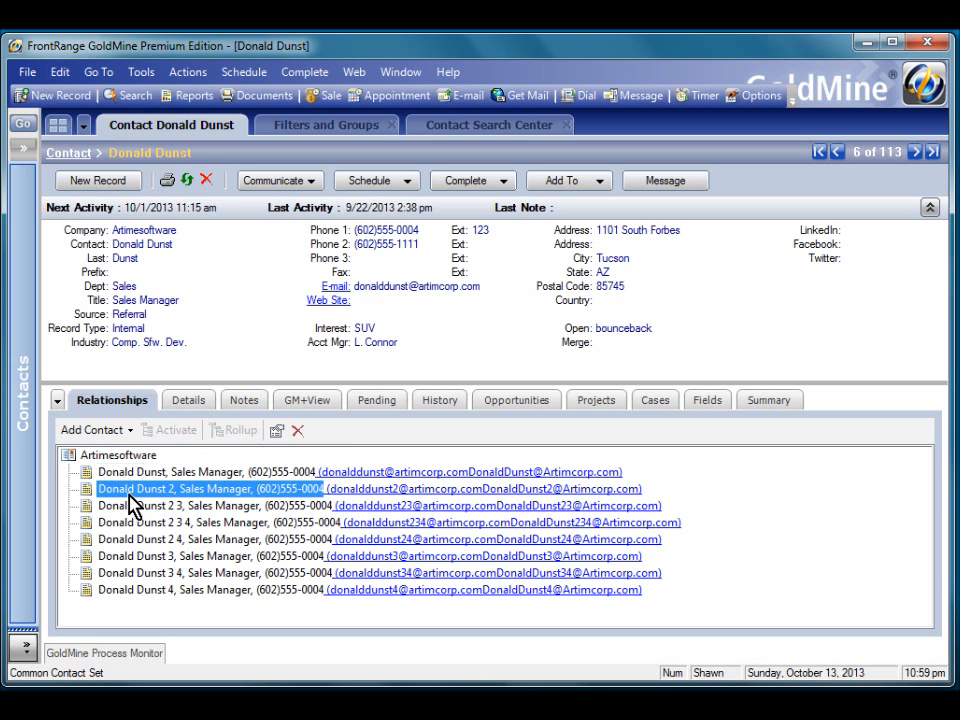
pyautogui.click(128, 506)
pyautogui.click(128, 523)
pyautogui.click(127, 540)
pyautogui.click(130, 557)
pyautogui.click(124, 574)
pyautogui.click(121, 591)
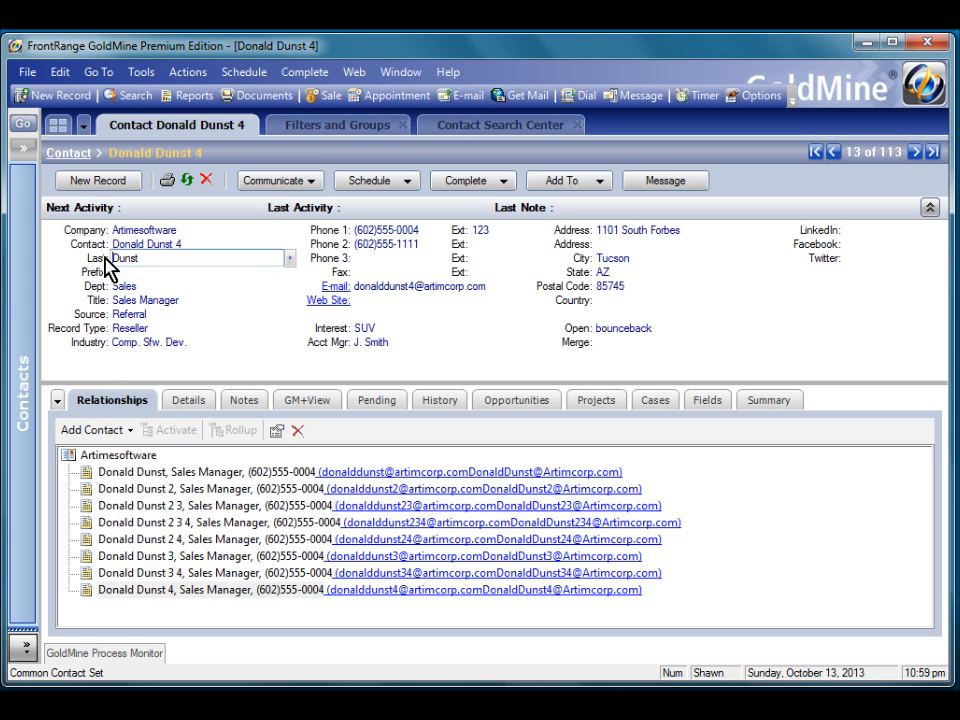
# Step back from the last Artimesoftware contact to the Cadten Engineering Ltd. contact, checking the relationship tree on each record.
pyautogui.press('Up')
pyautogui.press('Up')
pyautogui.press('Up')
pyautogui.press('Up')
pyautogui.press('Up')
pyautogui.press('Up')
pyautogui.press('Up')
pyautogui.press('Up')
pyautogui.press('Up')
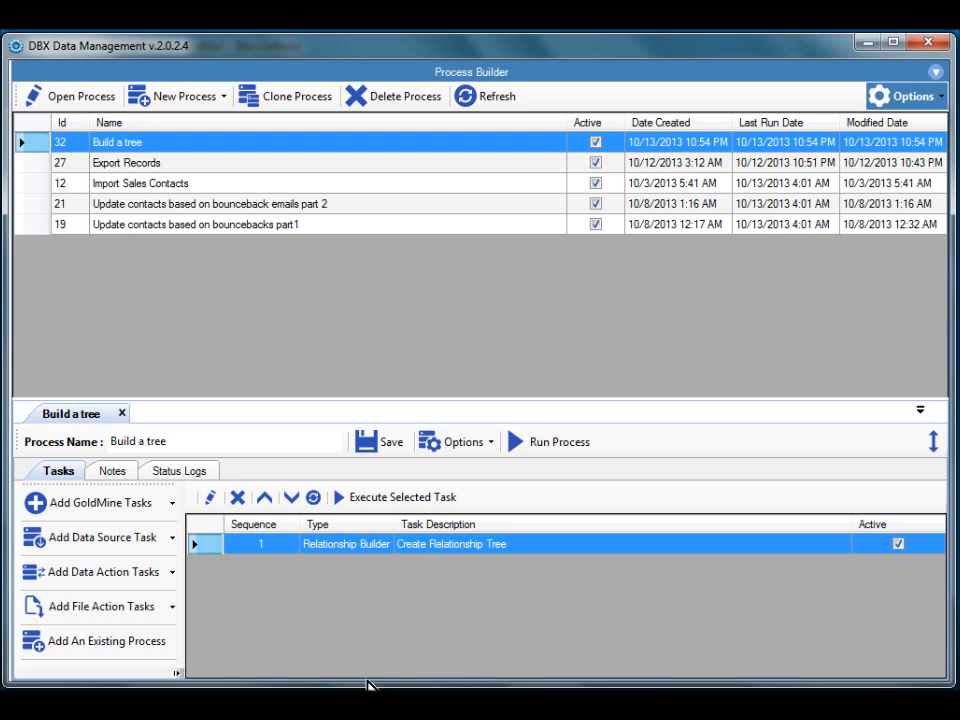
# In DBX Data Management, reopen the Create Relationship Tree task and clear the Level 2 expression in its relationship tree settings.
pyautogui.doubleClick(462, 546)
pyautogui.click(332, 158)
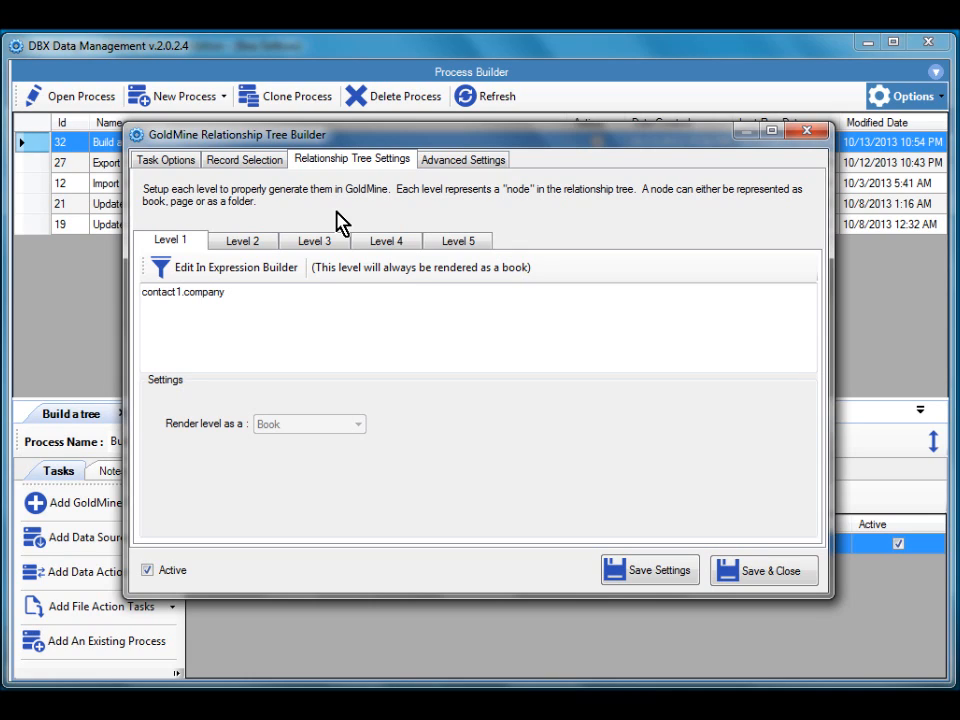
pyautogui.click(250, 245)
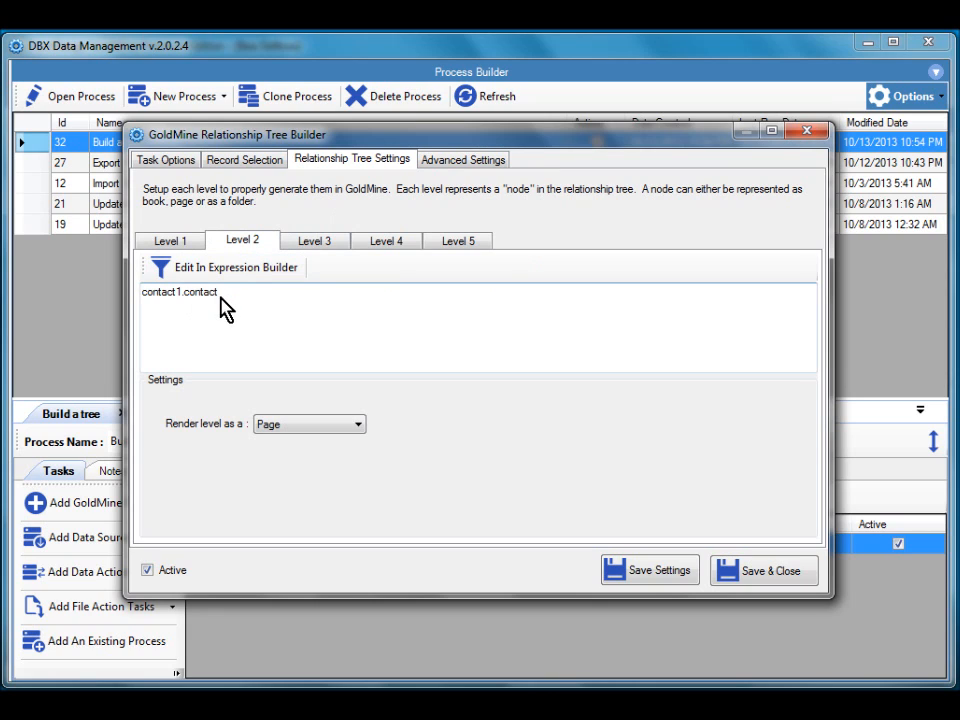
pyautogui.moveTo(233, 309); pyautogui.dragTo(75, 292)
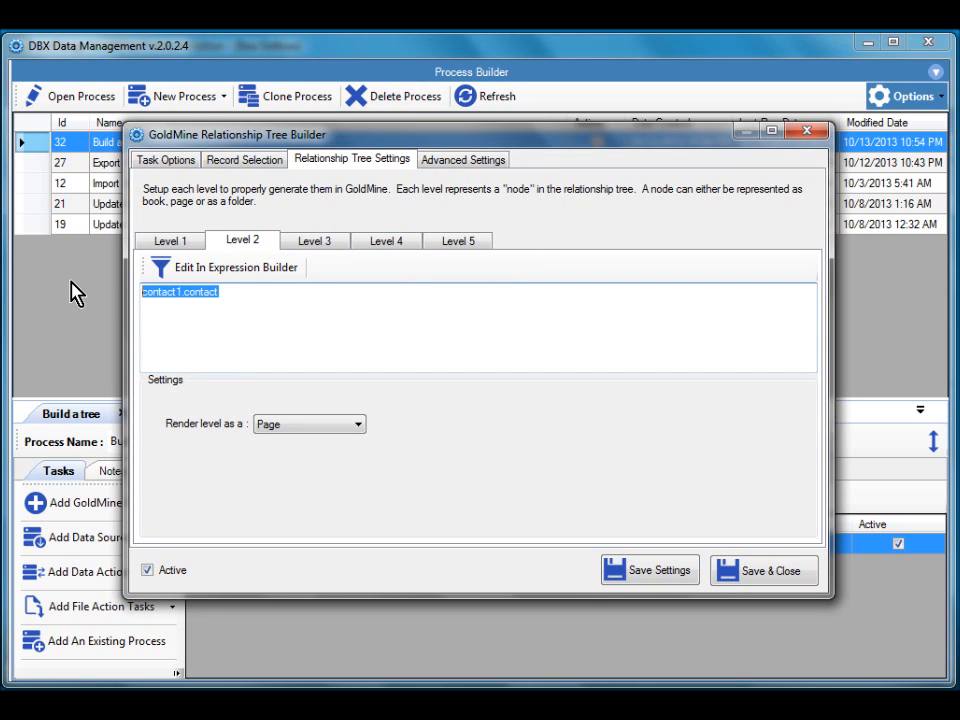
pyautogui.press('Delete')
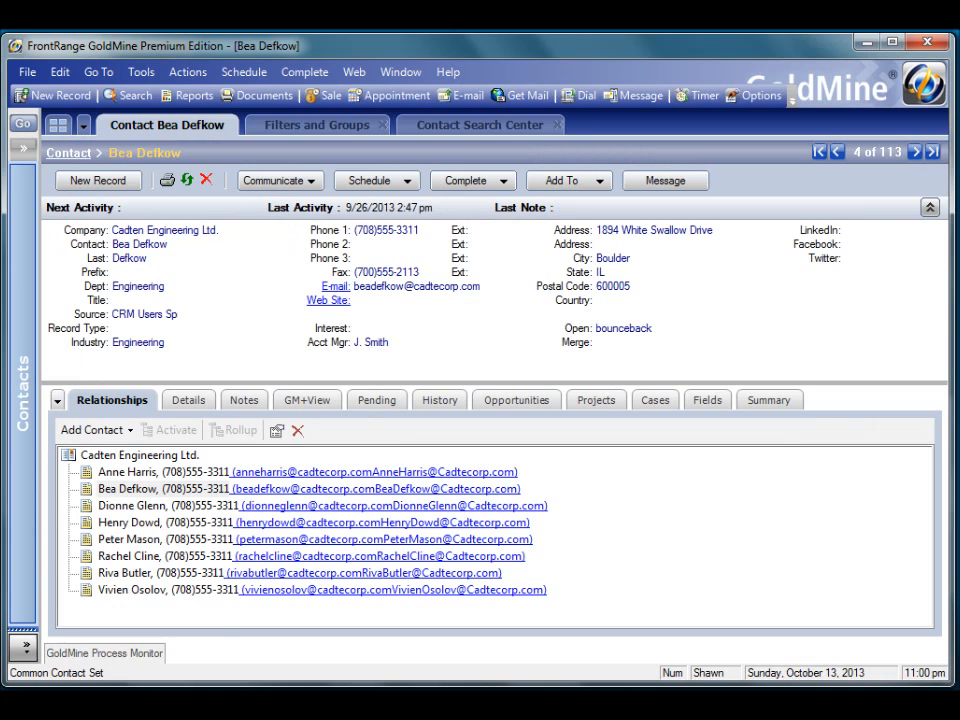
# Switch to GoldMine and compare the Record Type of the Cadten Engineering Ltd. contacts by opening them from the relationship tree.
pyautogui.press('Down')
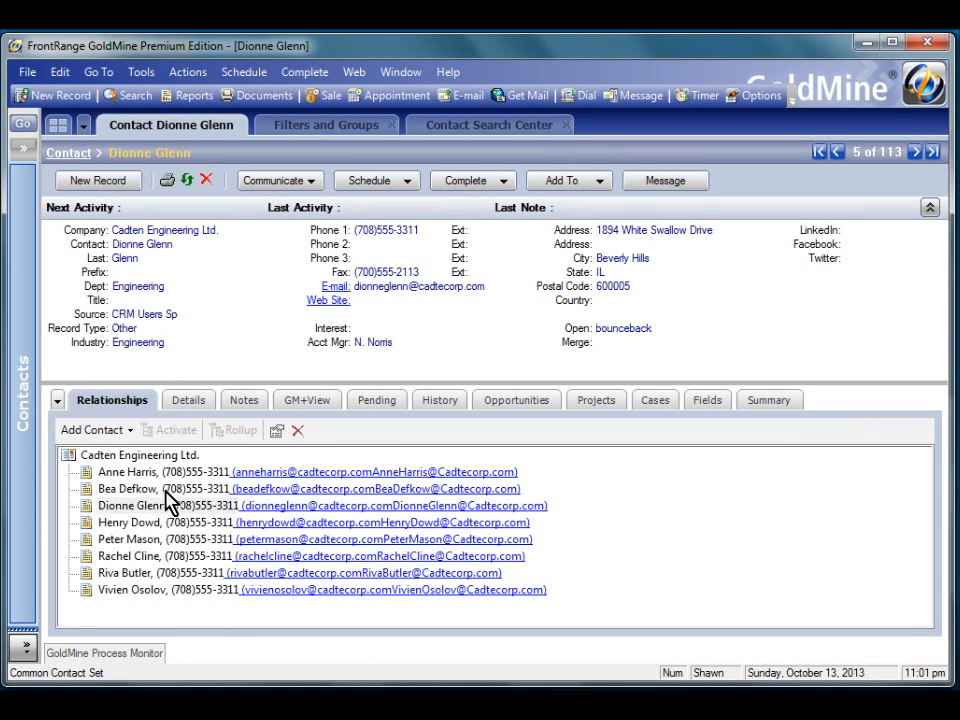
pyautogui.click(123, 476)
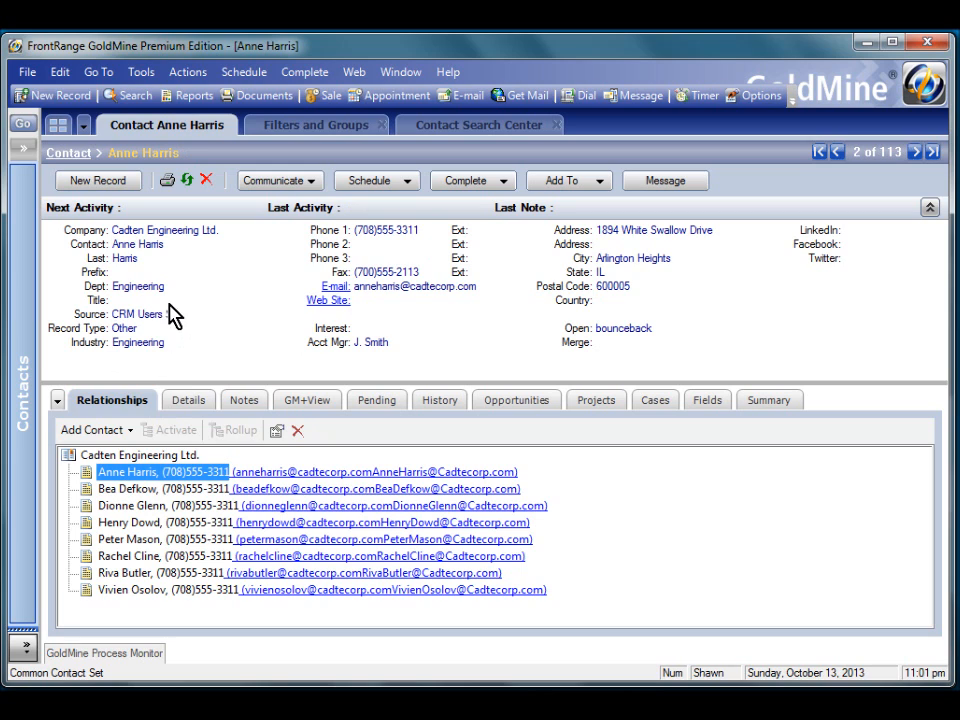
pyautogui.click(140, 333)
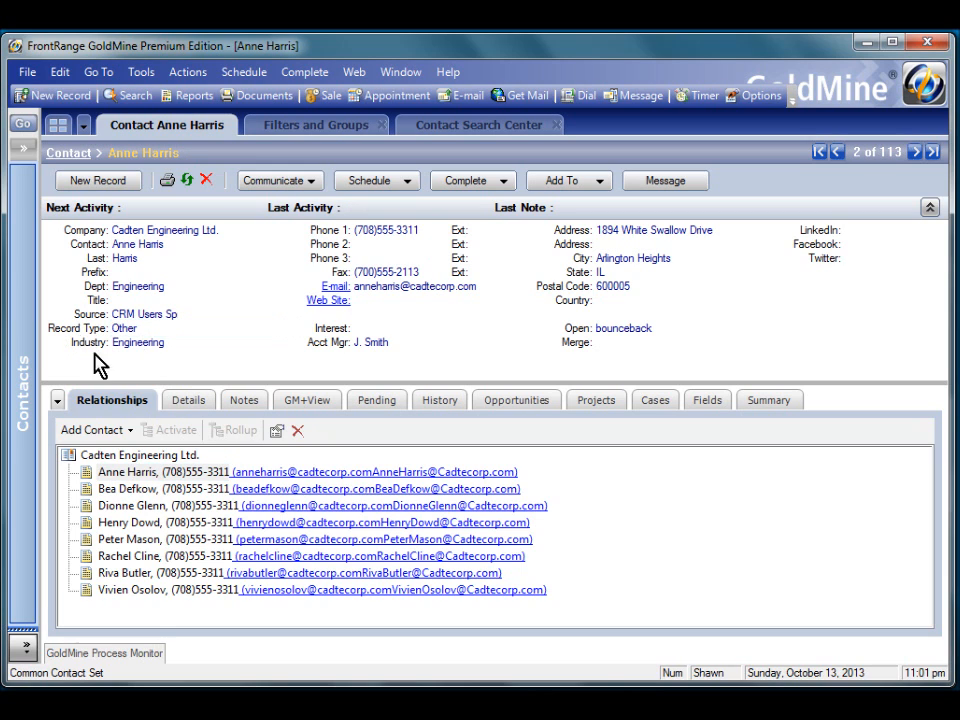
pyautogui.click(136, 505)
pyautogui.click(137, 522)
pyautogui.click(135, 540)
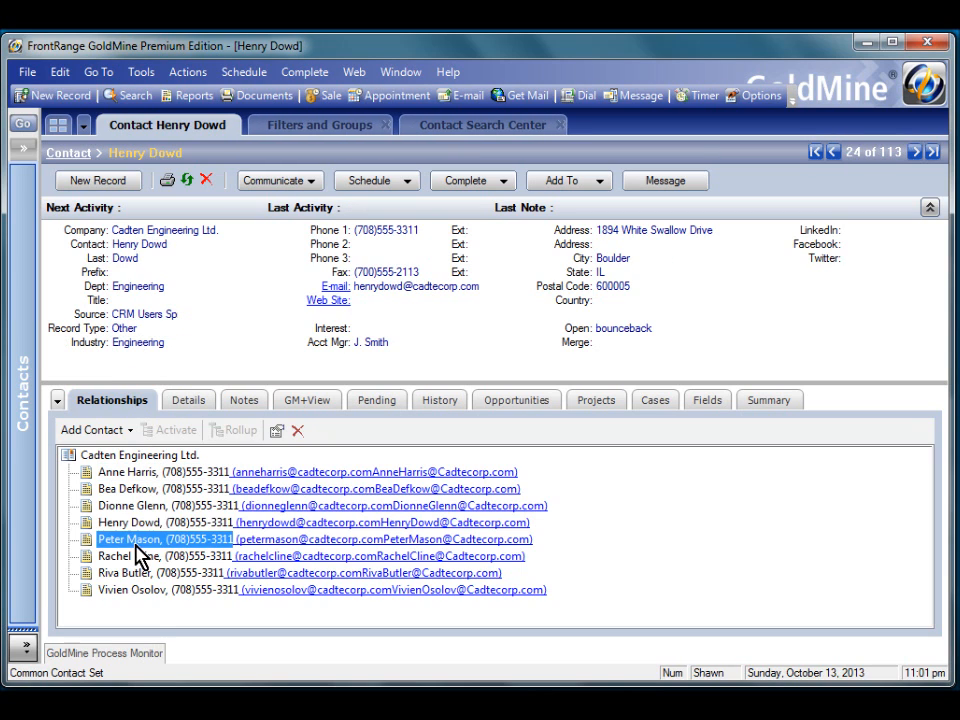
pyautogui.click(128, 573)
pyautogui.click(124, 590)
pyautogui.click(120, 505)
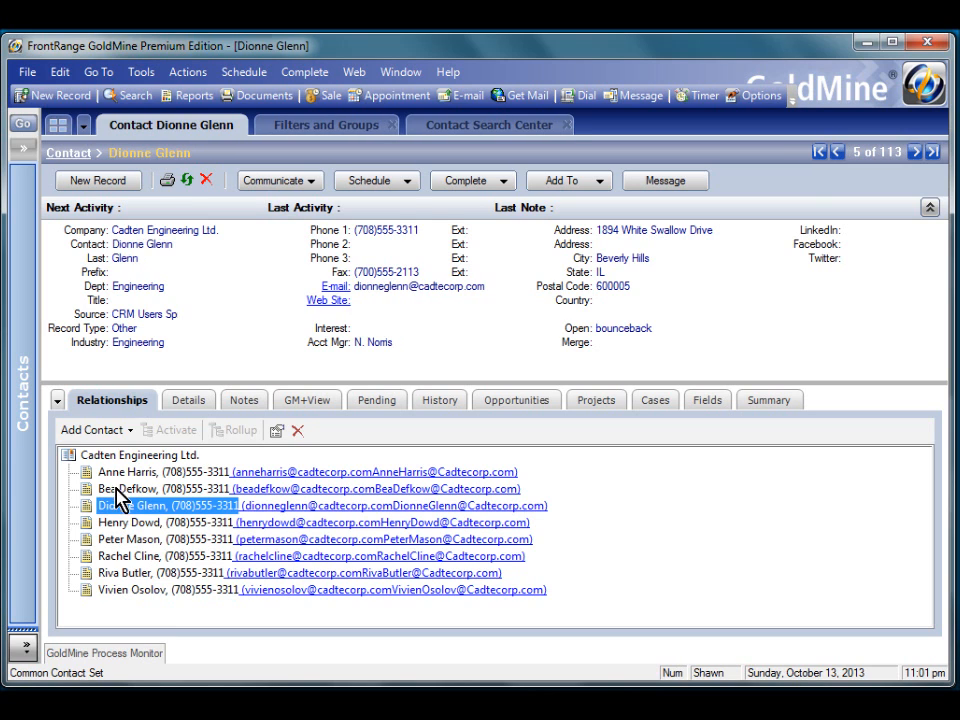
pyautogui.click(120, 488)
pyautogui.click(117, 472)
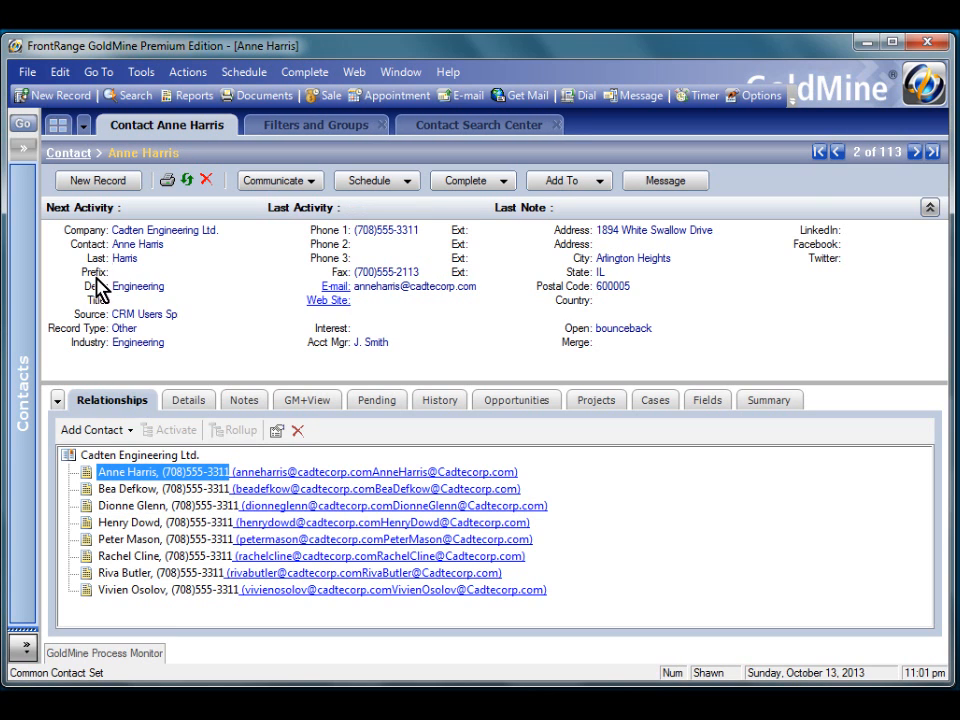
# Look up American Bank contacts by company, open the fourth one and compare Record Type with other contacts in its relationship tree.
pyautogui.click(85, 248)
pyautogui.scroll(1, 88, 250)
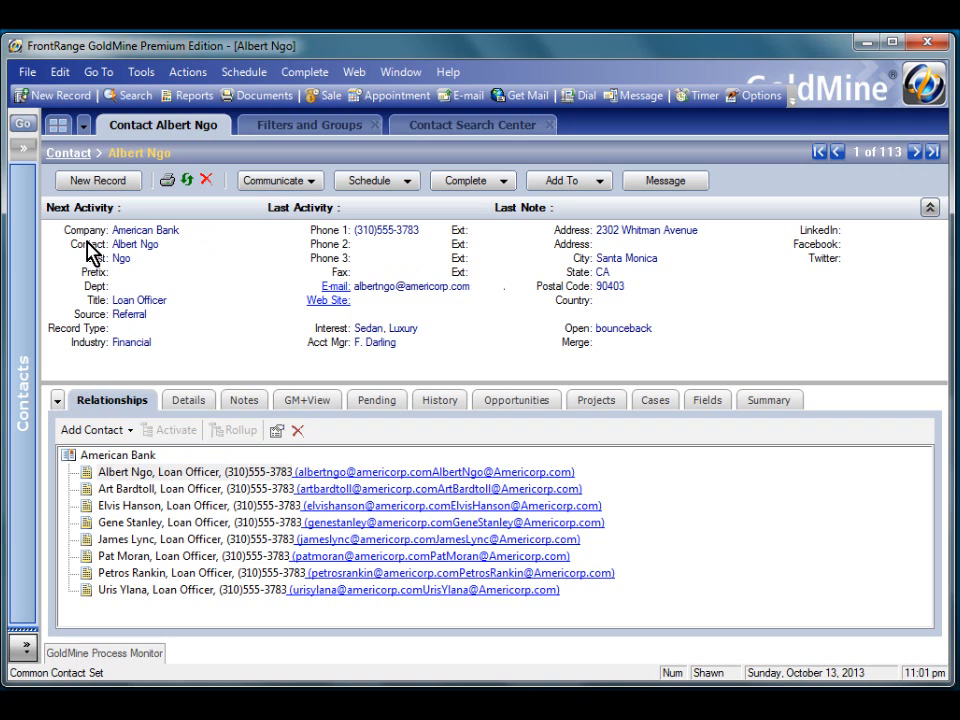
pyautogui.scroll(-1, 88, 250)
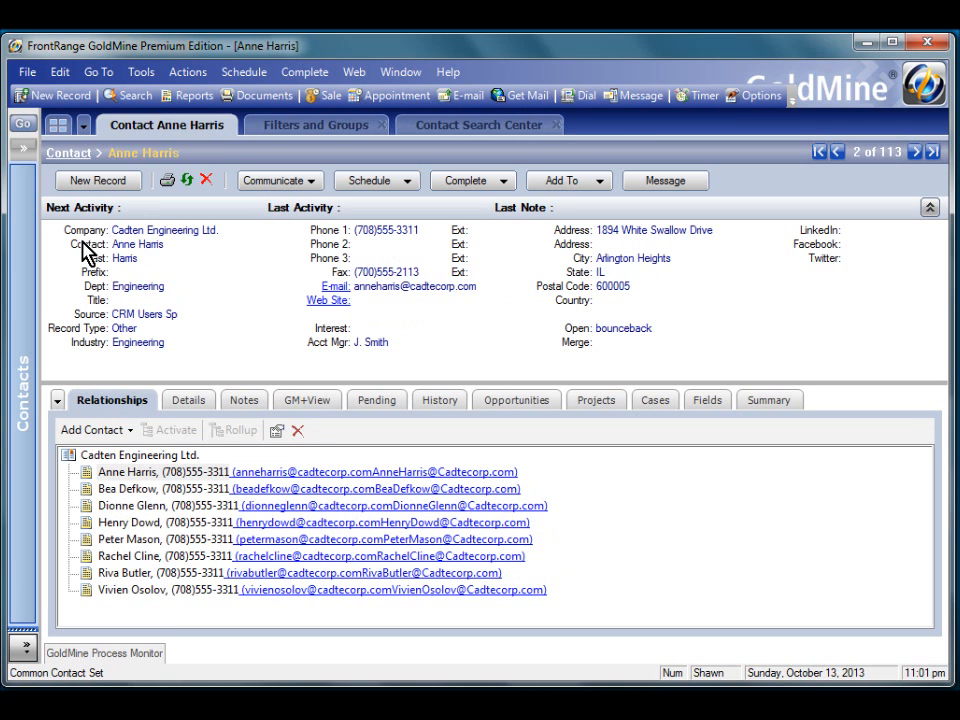
pyautogui.scroll(1, 88, 242)
pyautogui.click(90, 232)
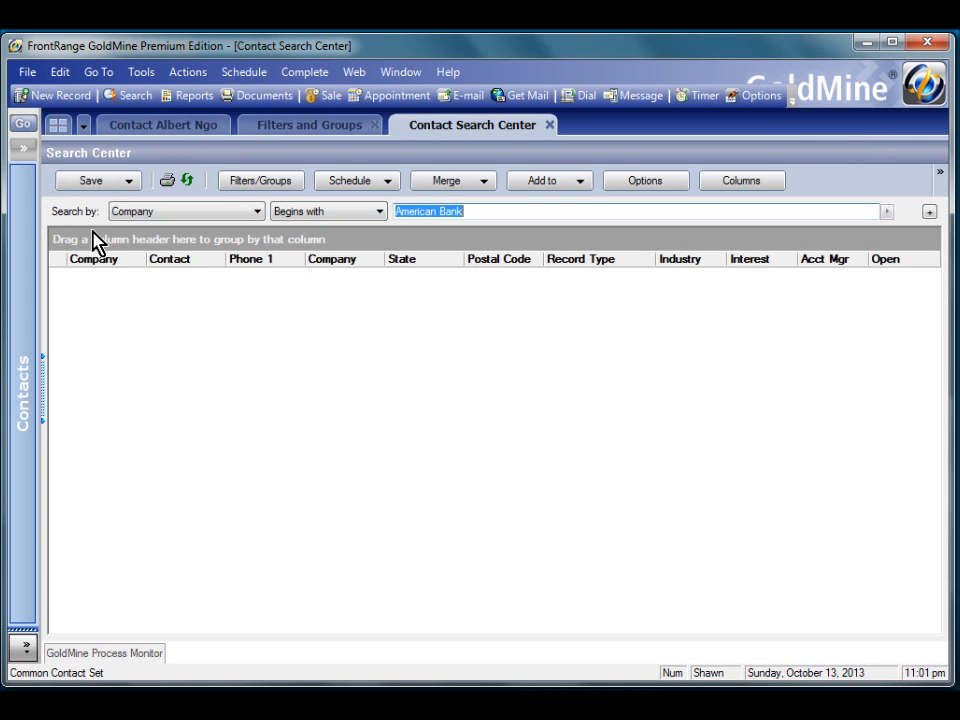
pyautogui.doubleClick(176, 346)
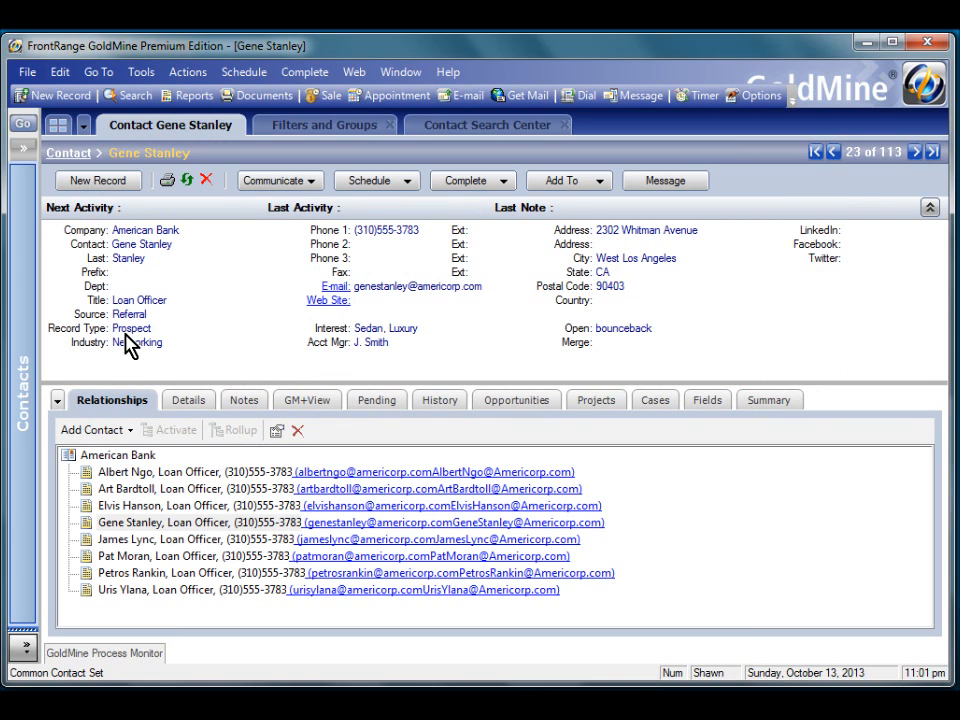
pyautogui.doubleClick(150, 506)
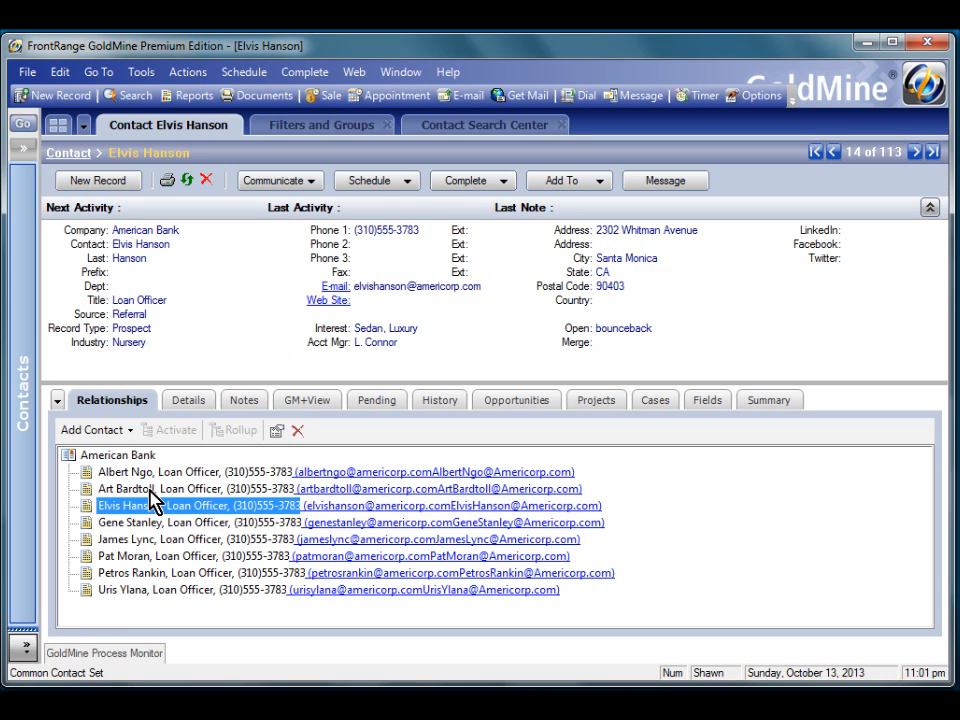
pyautogui.doubleClick(150, 490)
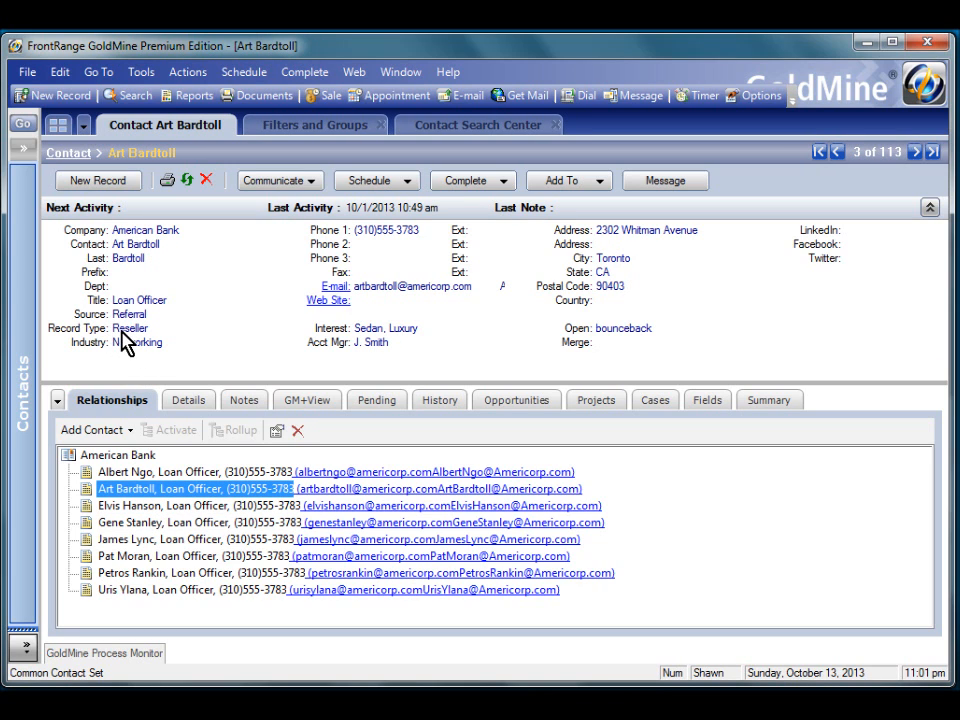
# Check the database field name behind Record Type in the screen design and exit the designer.
pyautogui.rightClick(86, 331)
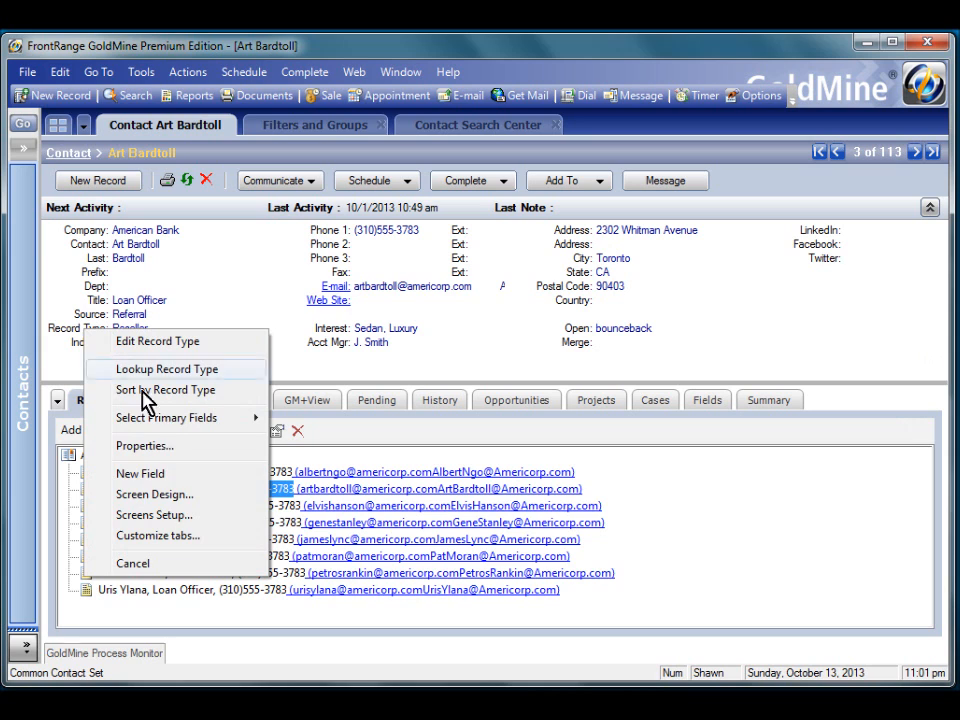
pyautogui.click(188, 501)
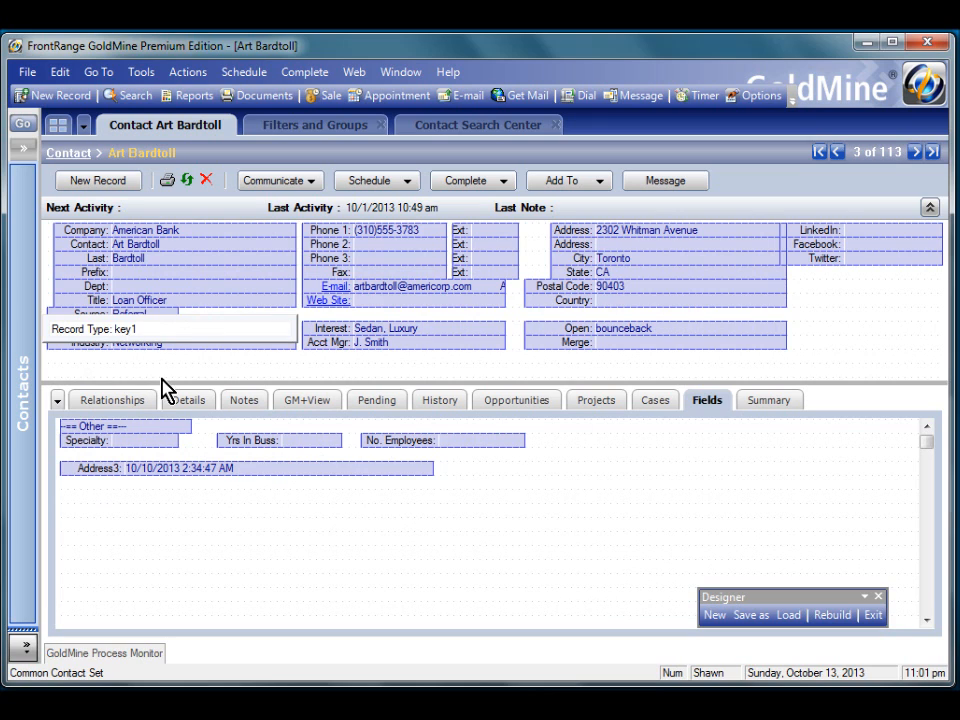
pyautogui.click(874, 615)
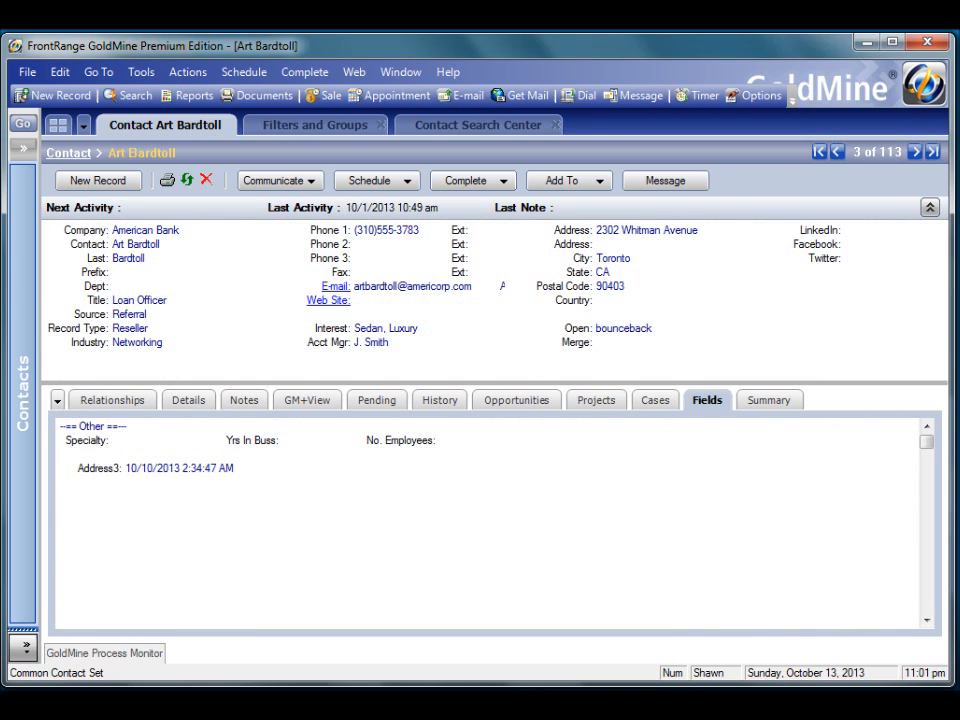
# Switch to DBX Data Management and set the Level 2 expression to contact1.key1 and the Level 3 expression to contact1.contact.
pyautogui.click(311, 636)
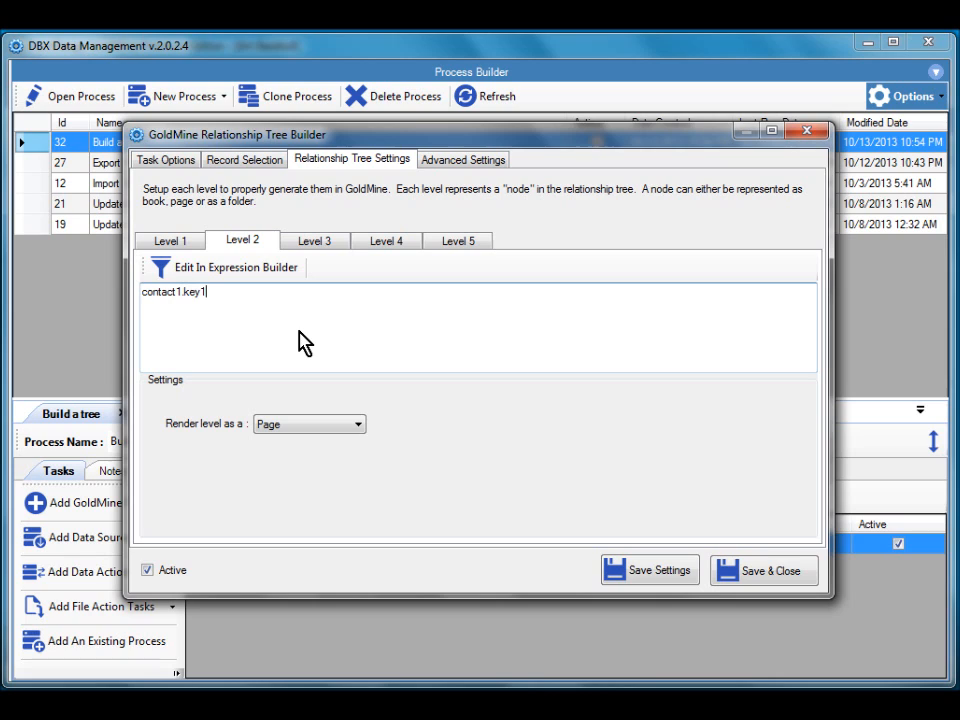
pyautogui.click(322, 243)
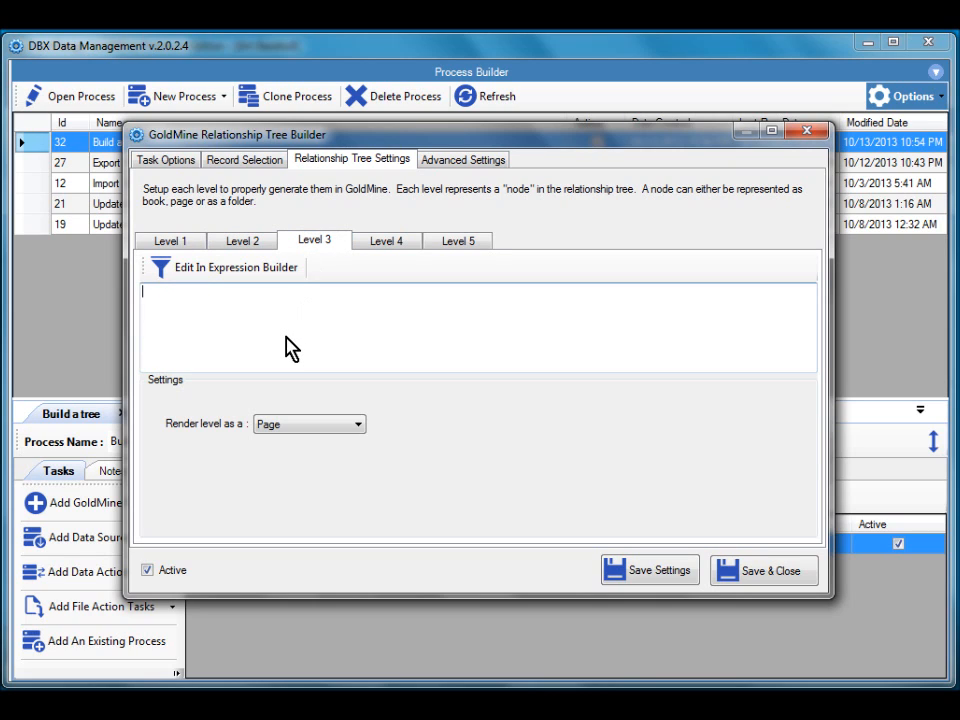
pyautogui.write('contact1.contact')
# Set Level 2 of the relationship tree to render as a Book.
pyautogui.click(245, 245)
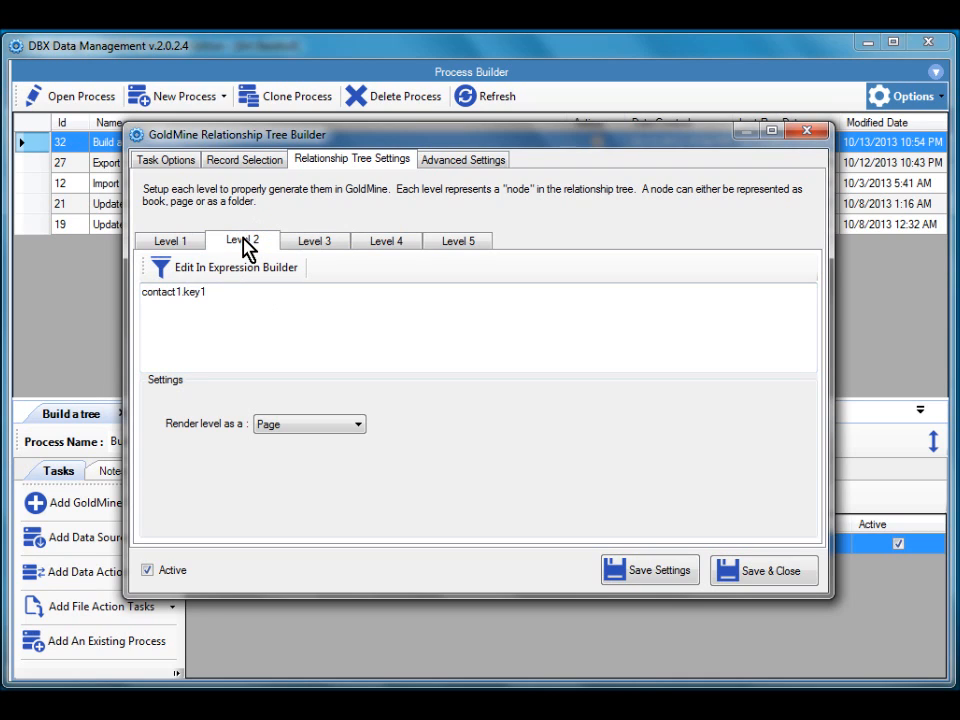
pyautogui.click(335, 425)
pyautogui.click(302, 454)
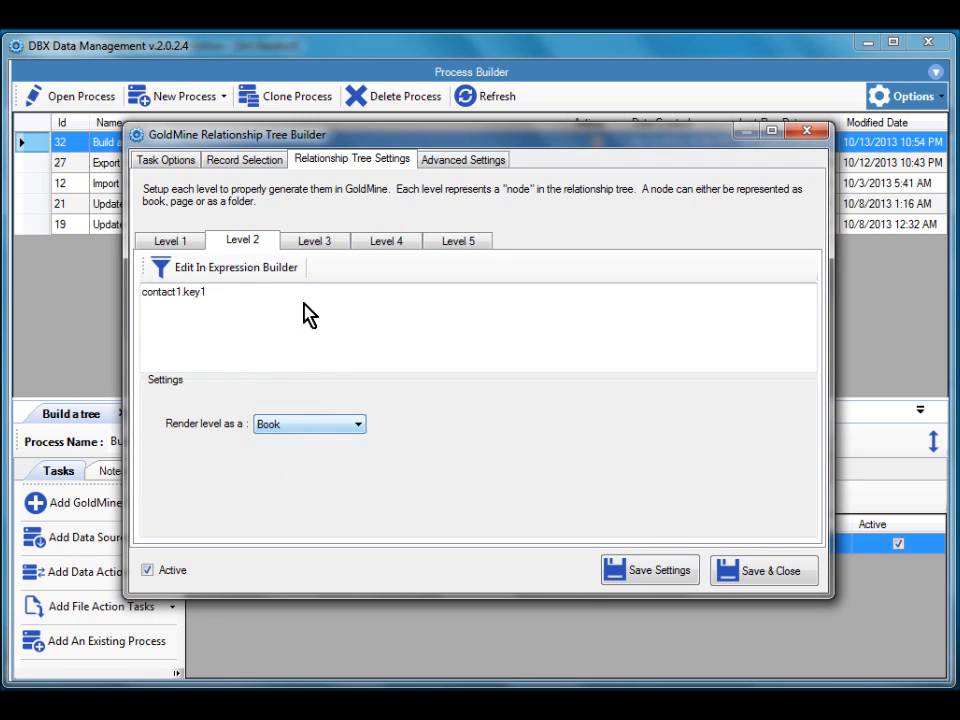
# Review the expressions and render settings of Levels 1 through 5 in the relationship tree settings.
pyautogui.click(318, 243)
pyautogui.click(173, 243)
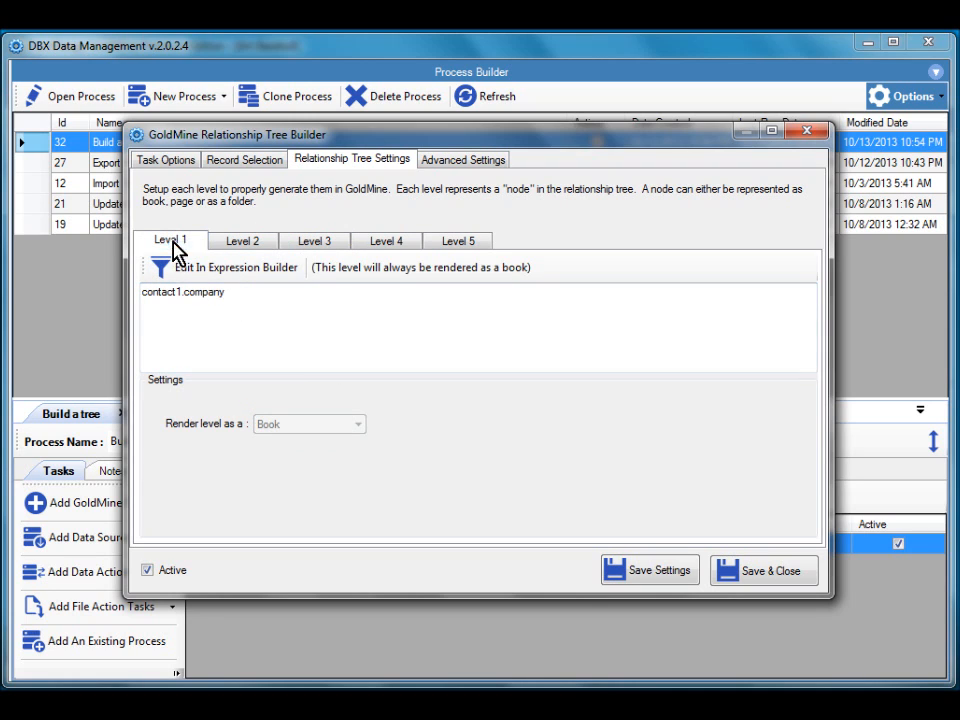
pyautogui.moveTo(227, 293); pyautogui.dragTo(141, 296)
pyautogui.click(263, 321)
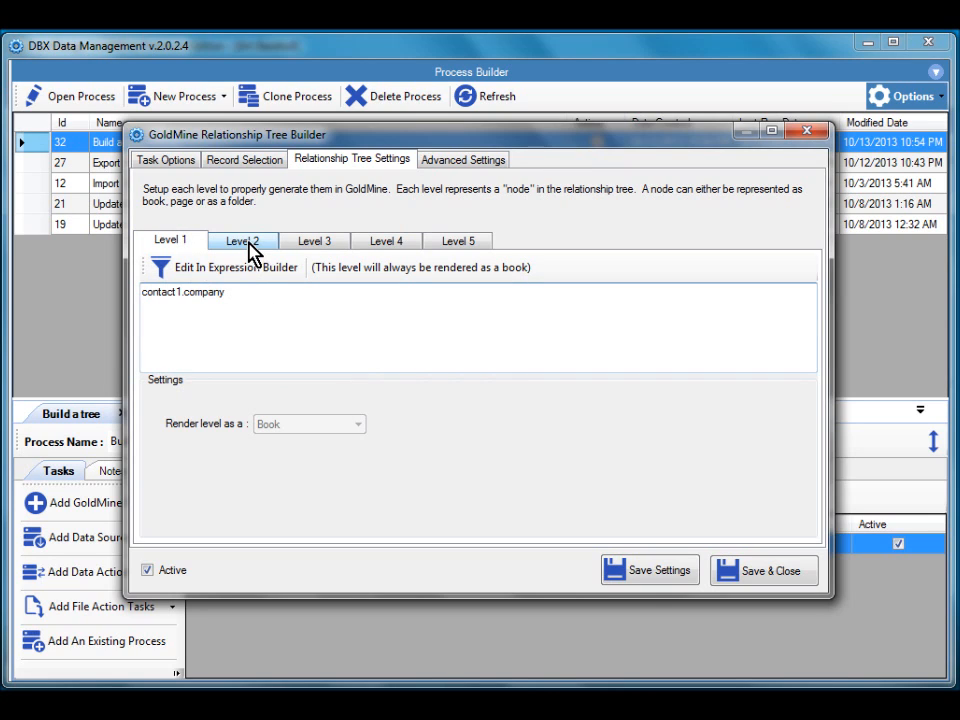
pyautogui.click(249, 243)
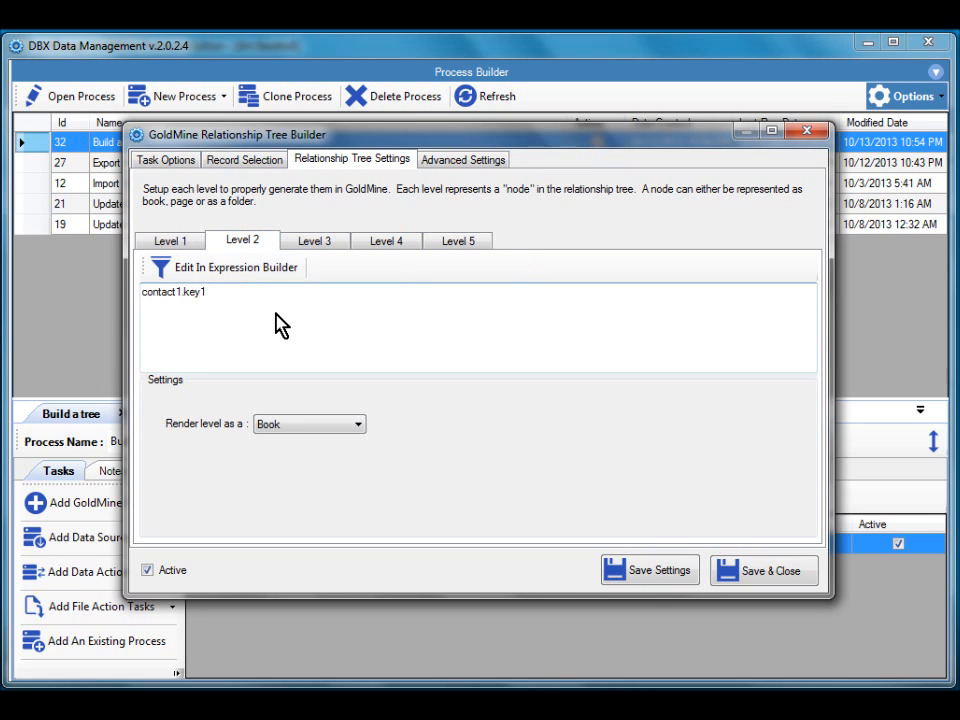
pyautogui.click(324, 245)
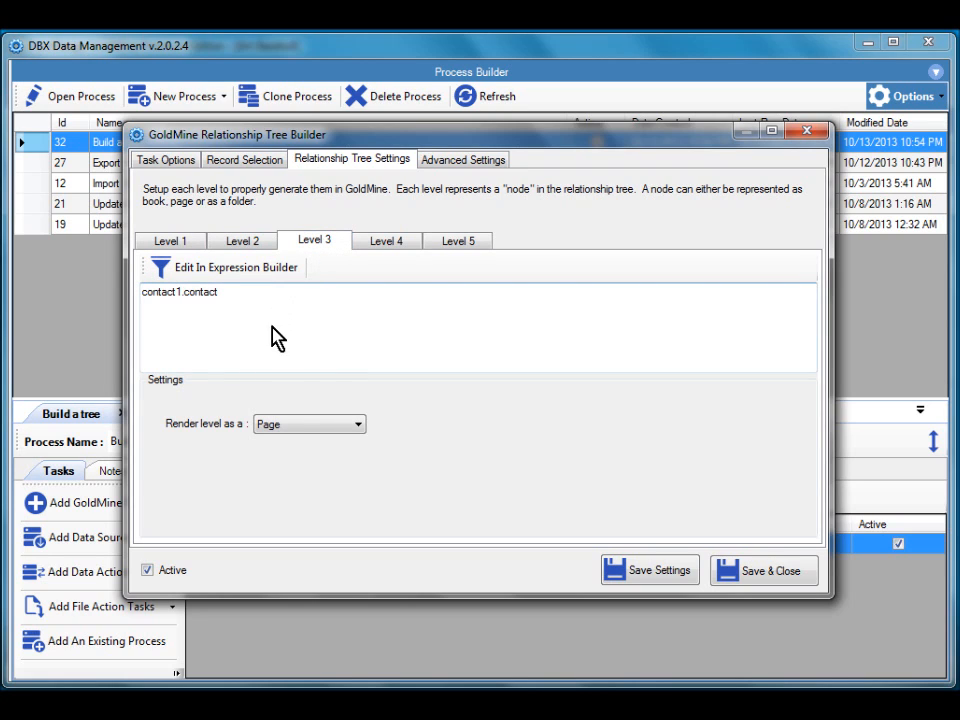
pyautogui.click(386, 244)
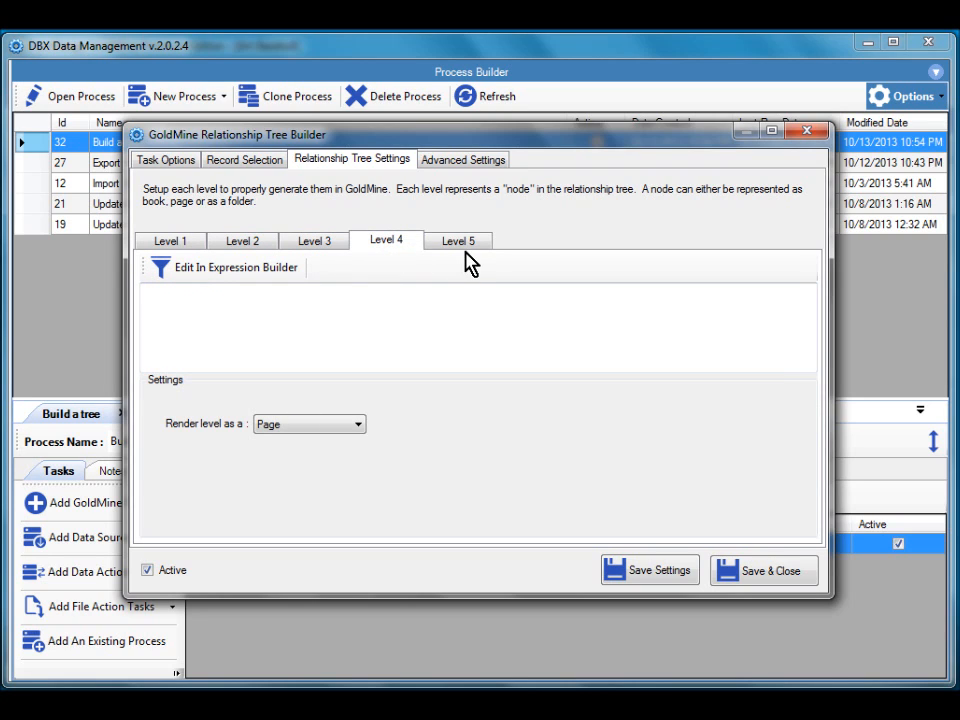
pyautogui.click(457, 246)
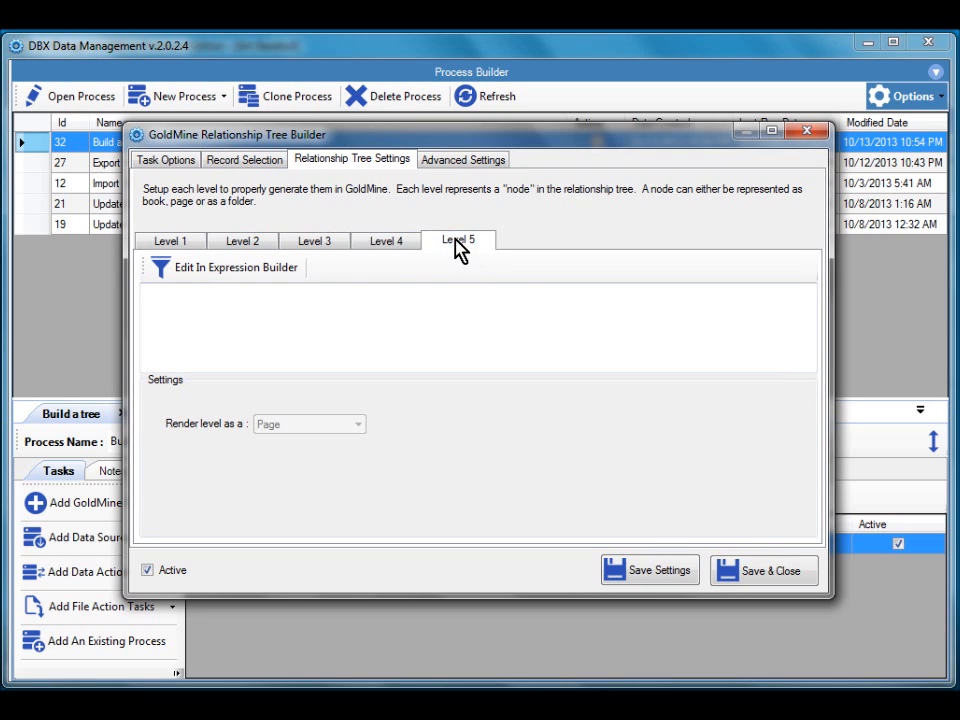
# Save and close the relationship tree task, then run the Build a tree process.
pyautogui.click(770, 571)
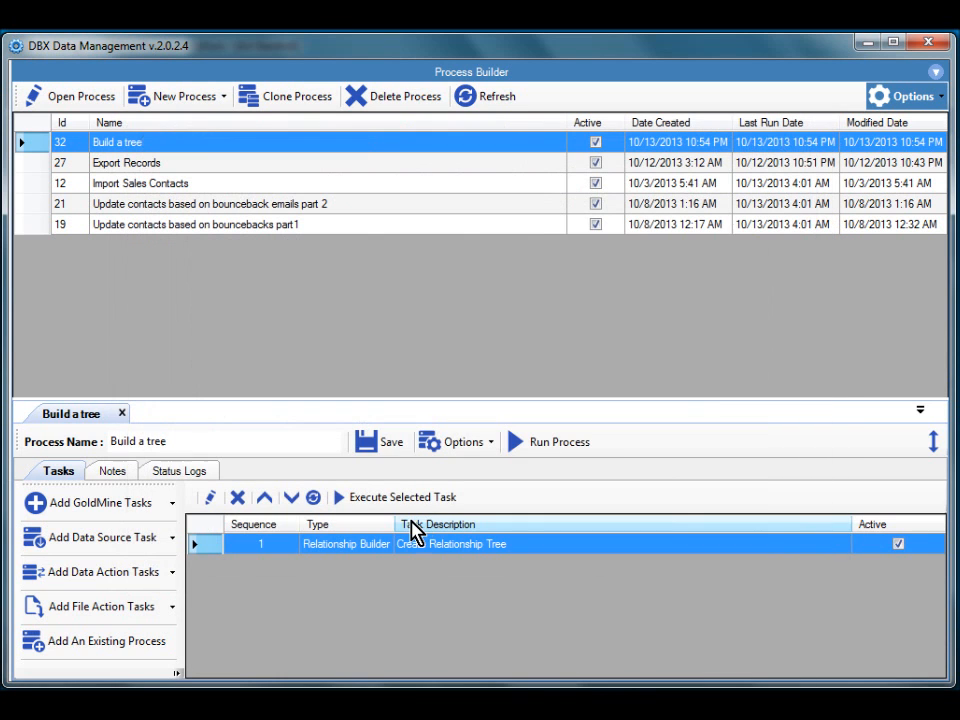
pyautogui.click(558, 448)
pyautogui.click(562, 434)
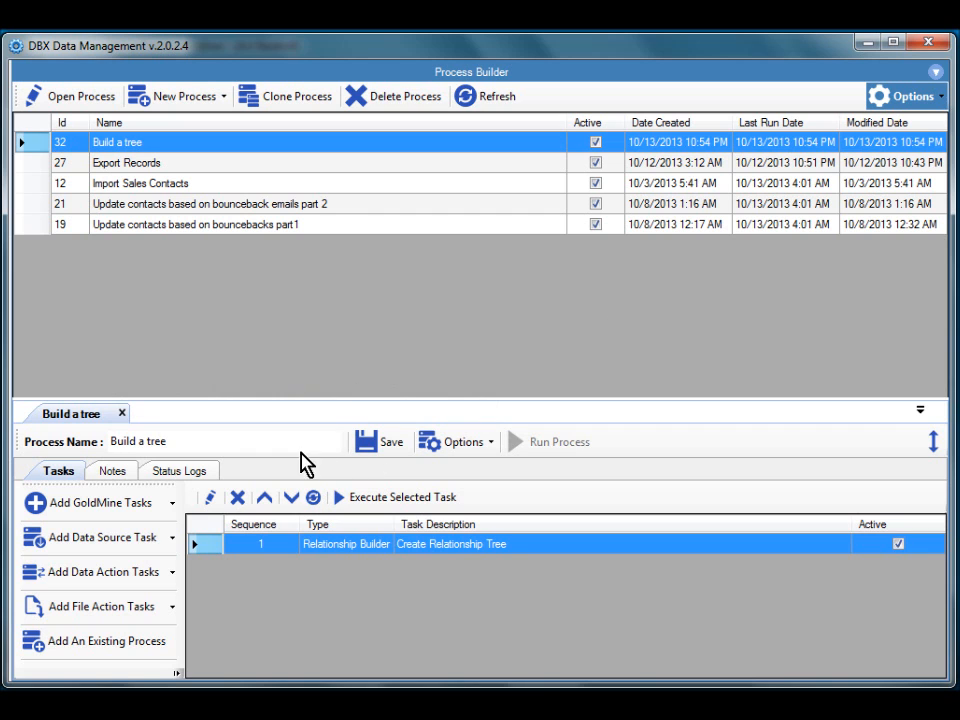
pyautogui.click(385, 431)
# Switch to GoldMine and check the Cadten Engineering Ltd. relationship tree by opening the contacts in its Other group.
pyautogui.hotkey('alt', 'F4')
pyautogui.click(118, 273)
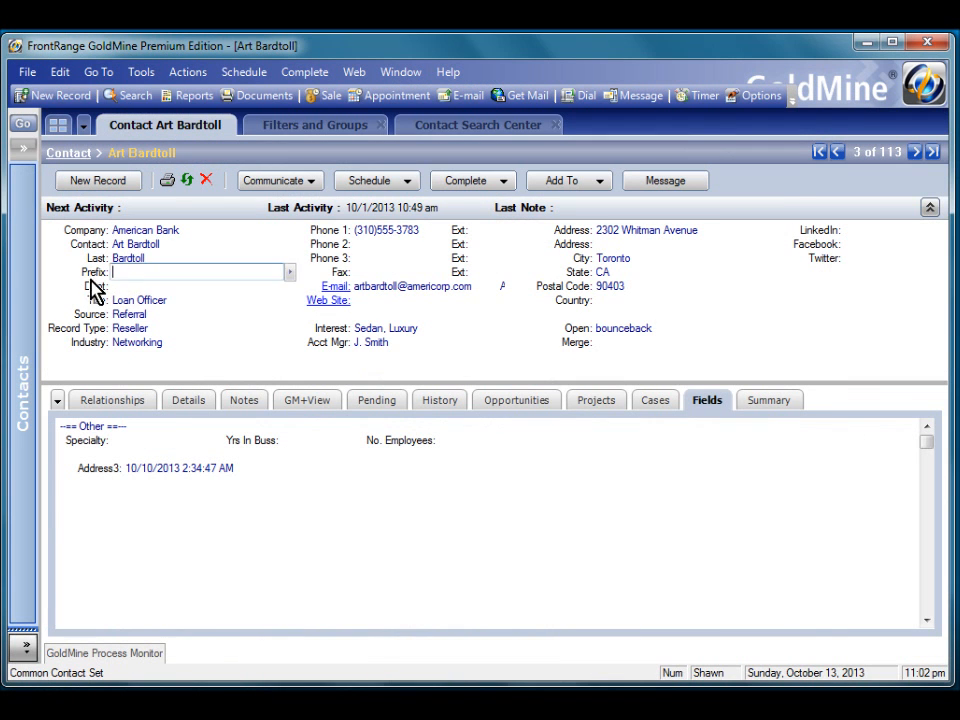
pyautogui.click(112, 401)
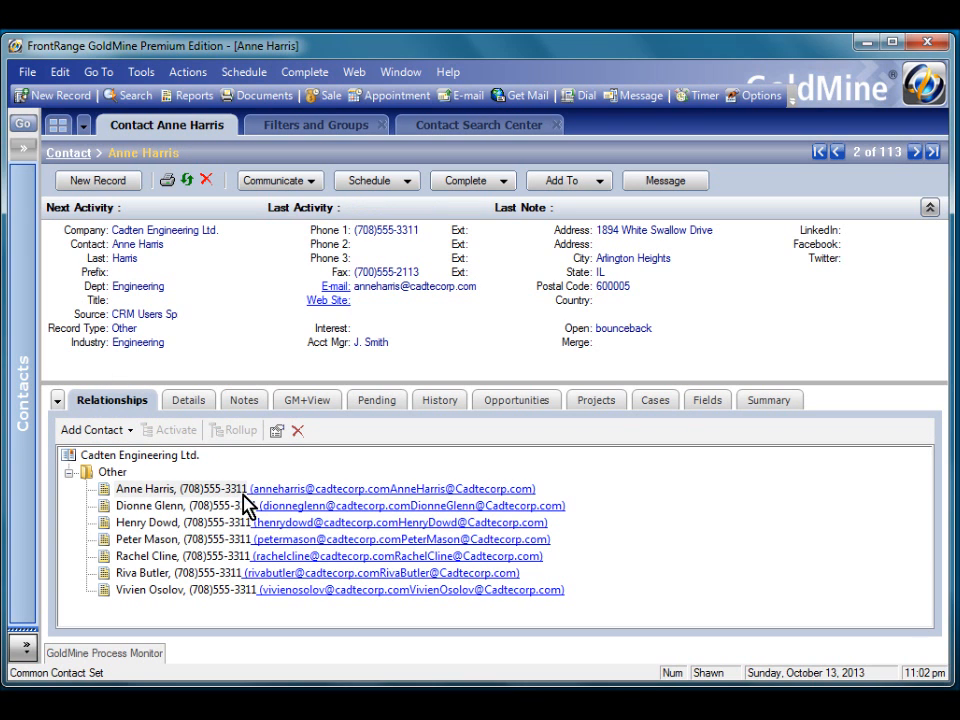
pyautogui.click(110, 473)
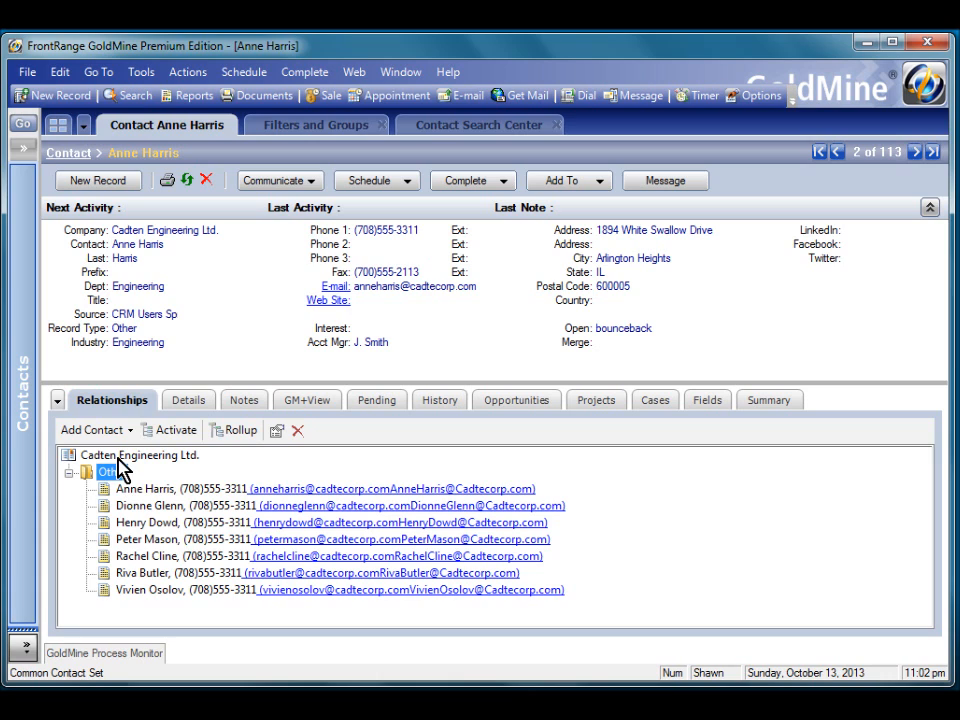
pyautogui.click(134, 494)
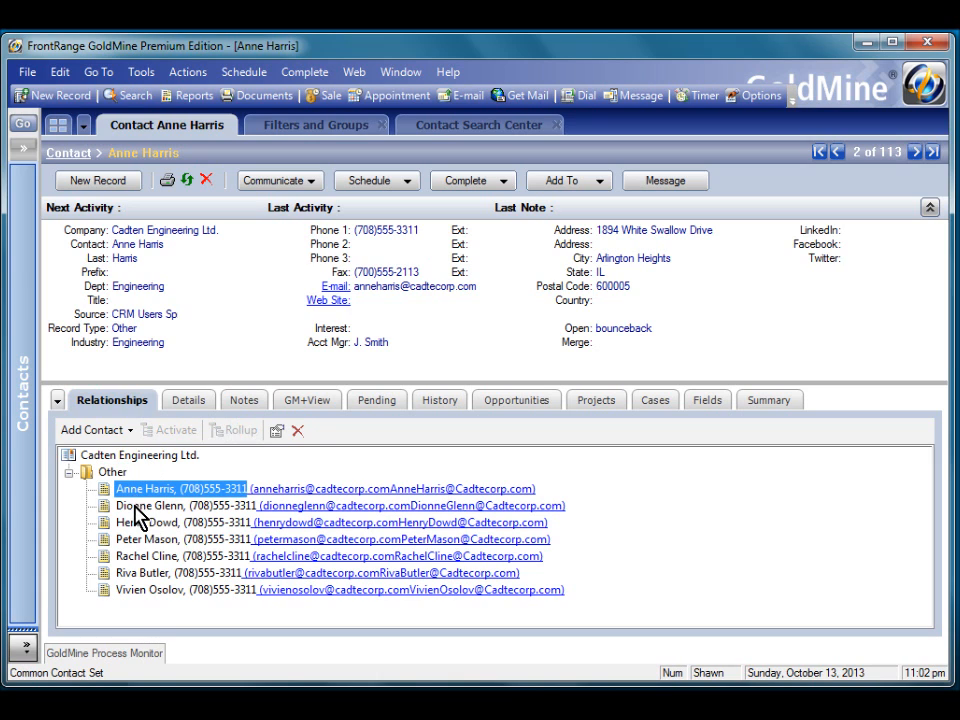
pyautogui.click(138, 508)
pyautogui.click(130, 521)
pyautogui.click(137, 540)
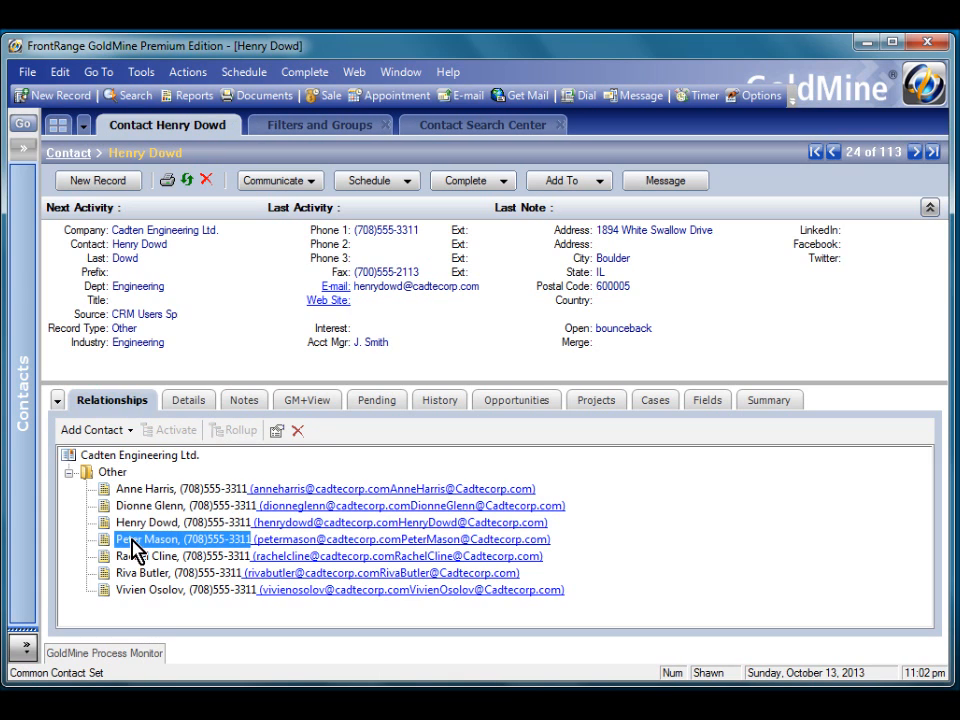
pyautogui.click(132, 556)
pyautogui.click(132, 573)
pyautogui.click(132, 590)
pyautogui.click(132, 573)
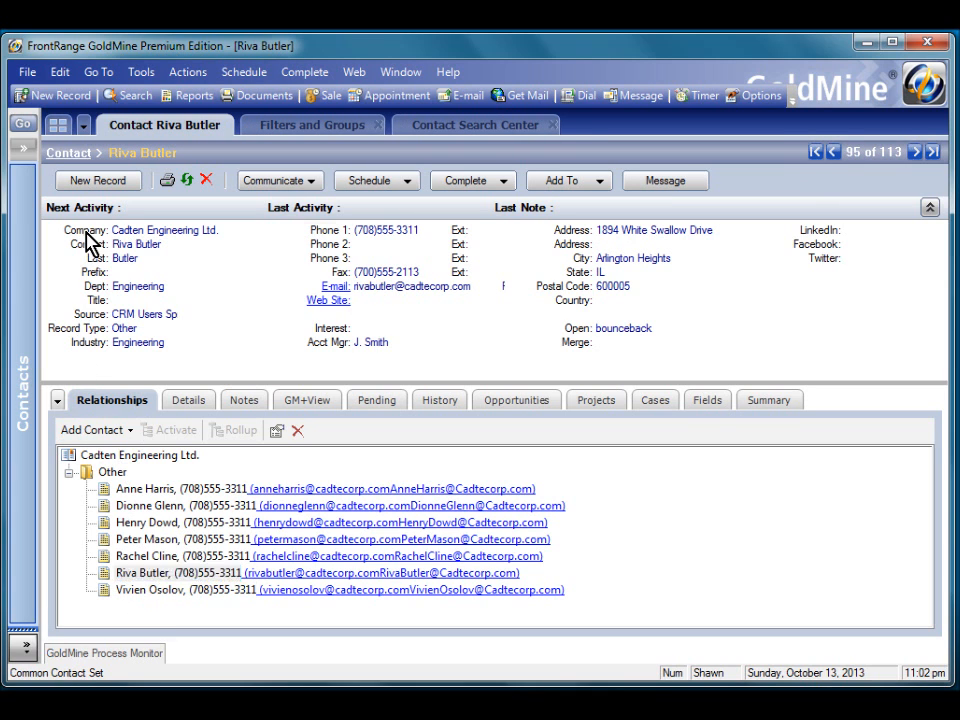
# Look up contacts whose company begins with a, open the third result and expand the Reseller group in its American Bank tree.
pyautogui.click(86, 231)
pyautogui.write('a')
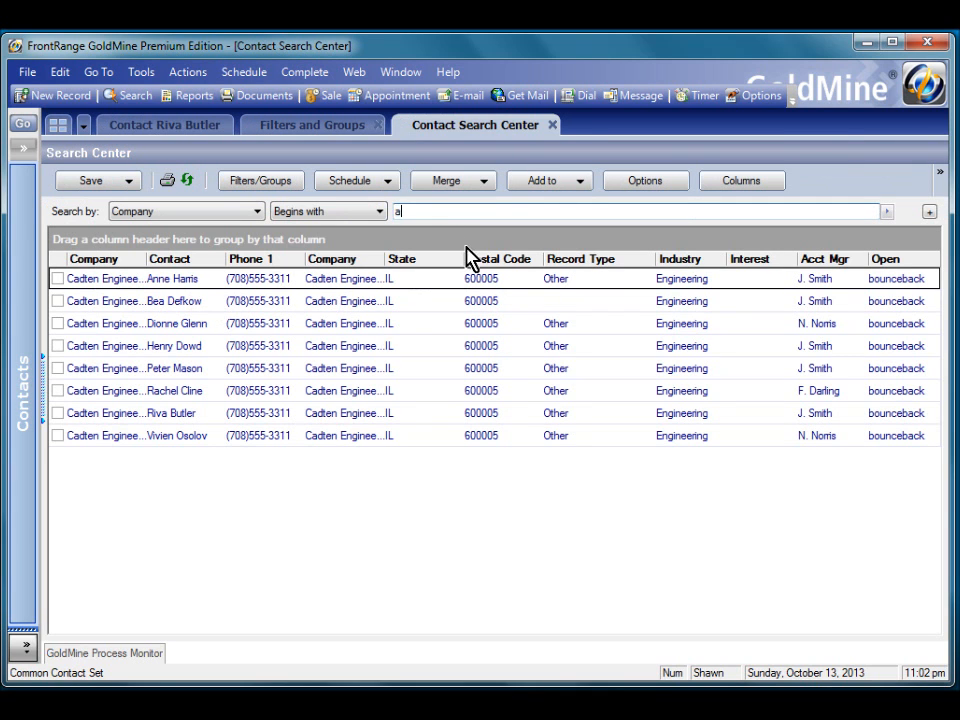
pyautogui.doubleClick(222, 325)
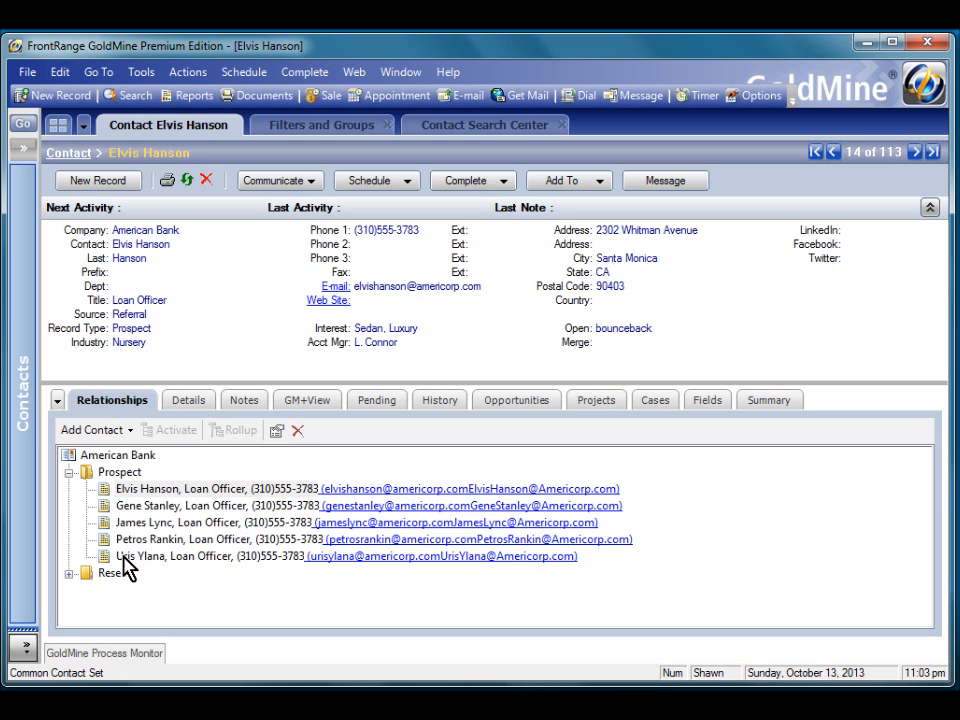
pyautogui.click(67, 574)
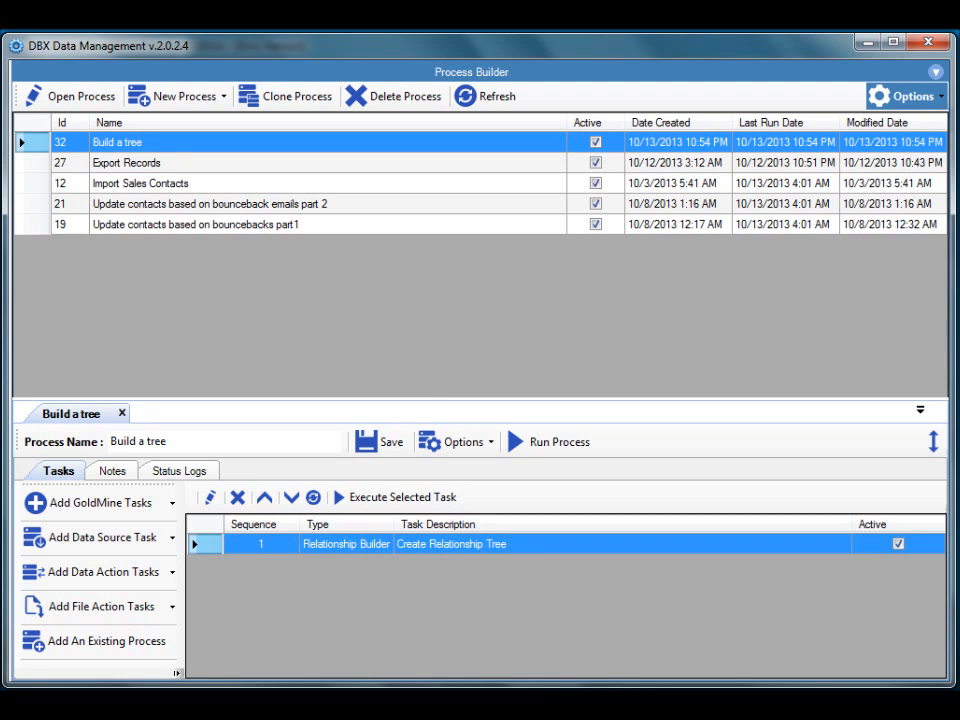
# Switch to DBX Data Management, reopen the Create Relationship Tree task and review its advanced settings and tree level expressions.
pyautogui.doubleClick(462, 560)
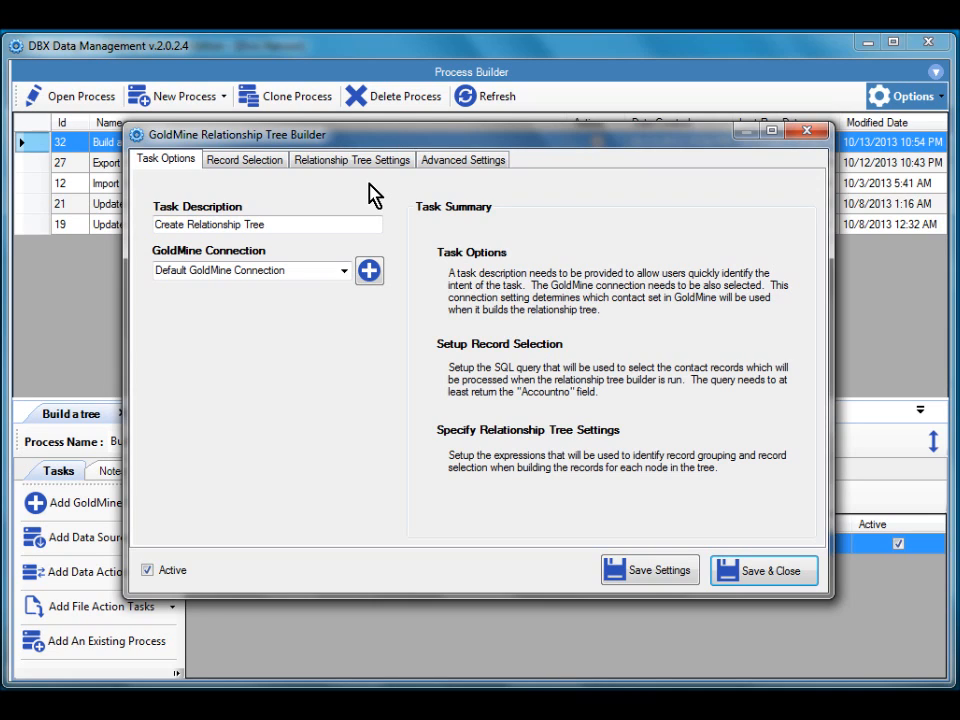
pyautogui.click(448, 163)
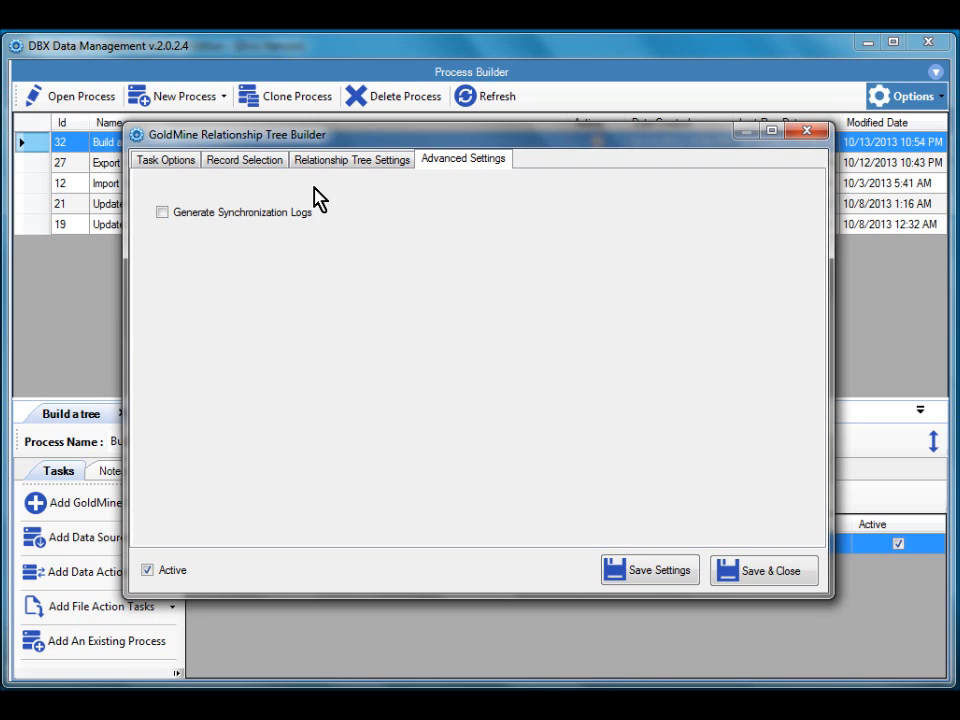
pyautogui.click(376, 164)
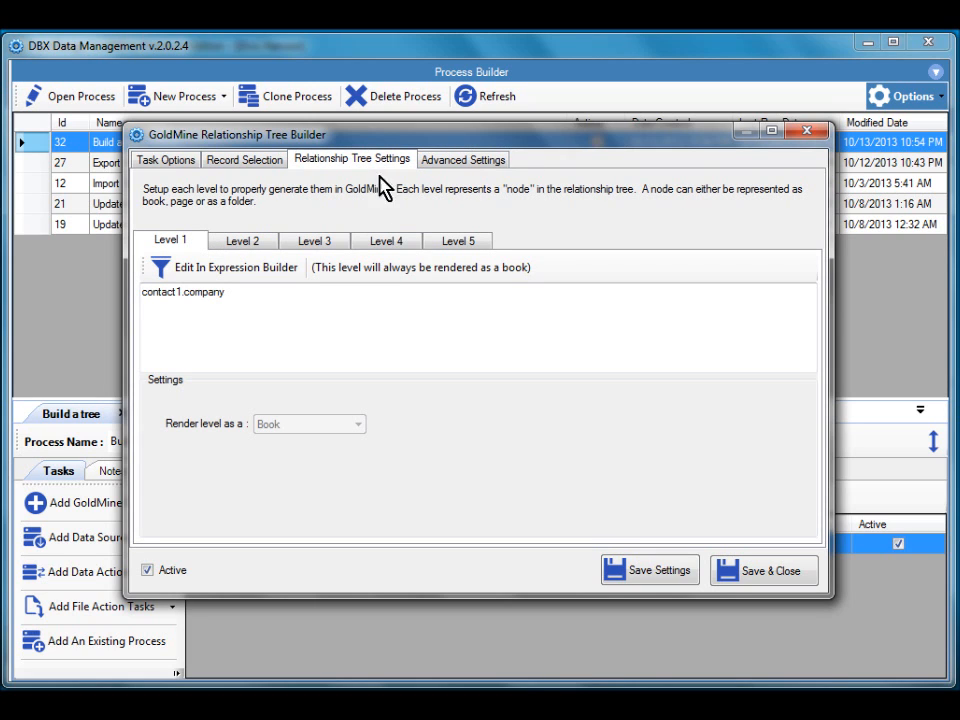
pyautogui.click(228, 243)
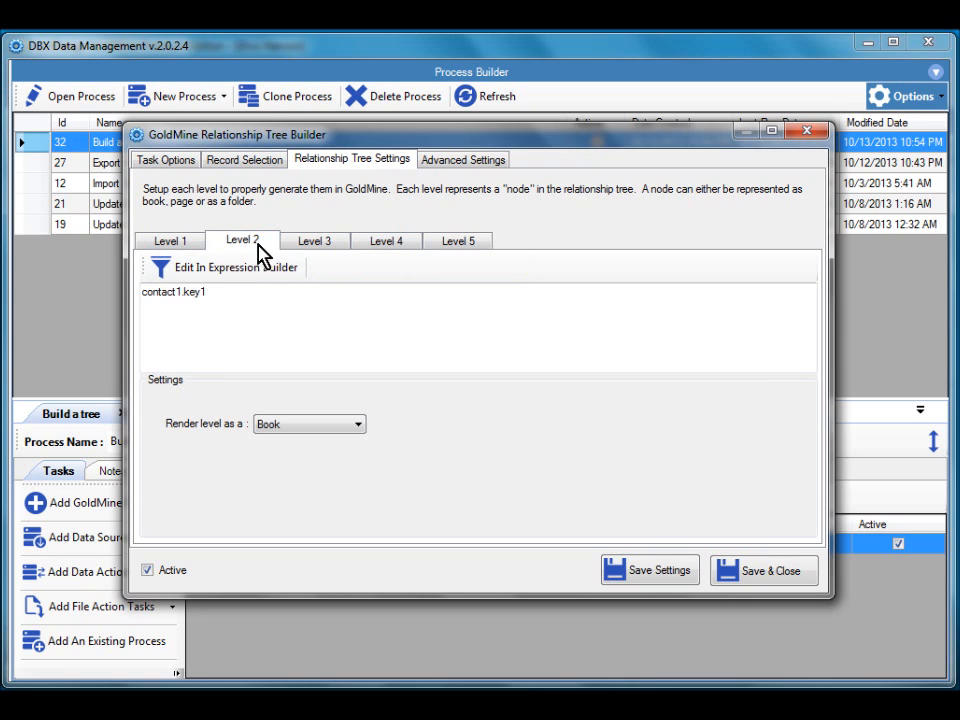
pyautogui.click(310, 248)
pyautogui.click(385, 248)
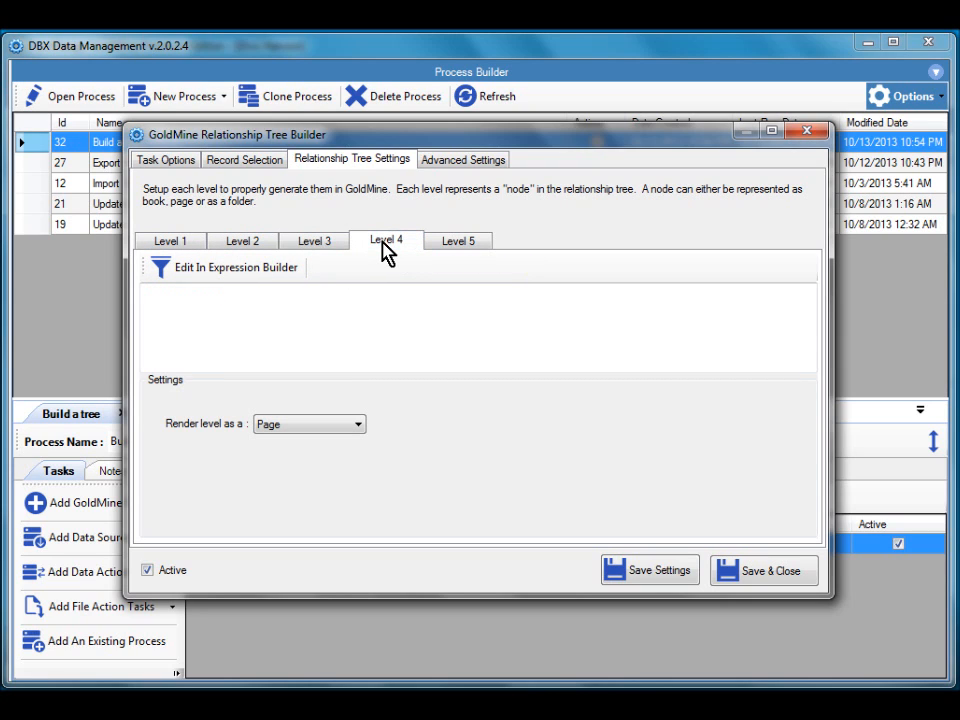
pyautogui.click(253, 251)
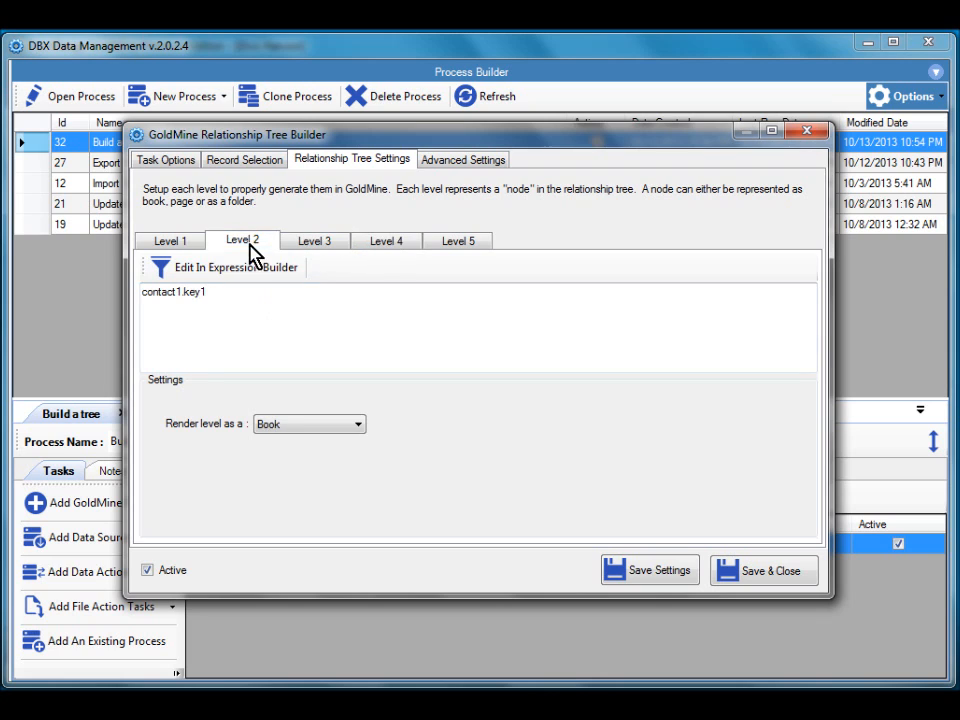
pyautogui.click(182, 251)
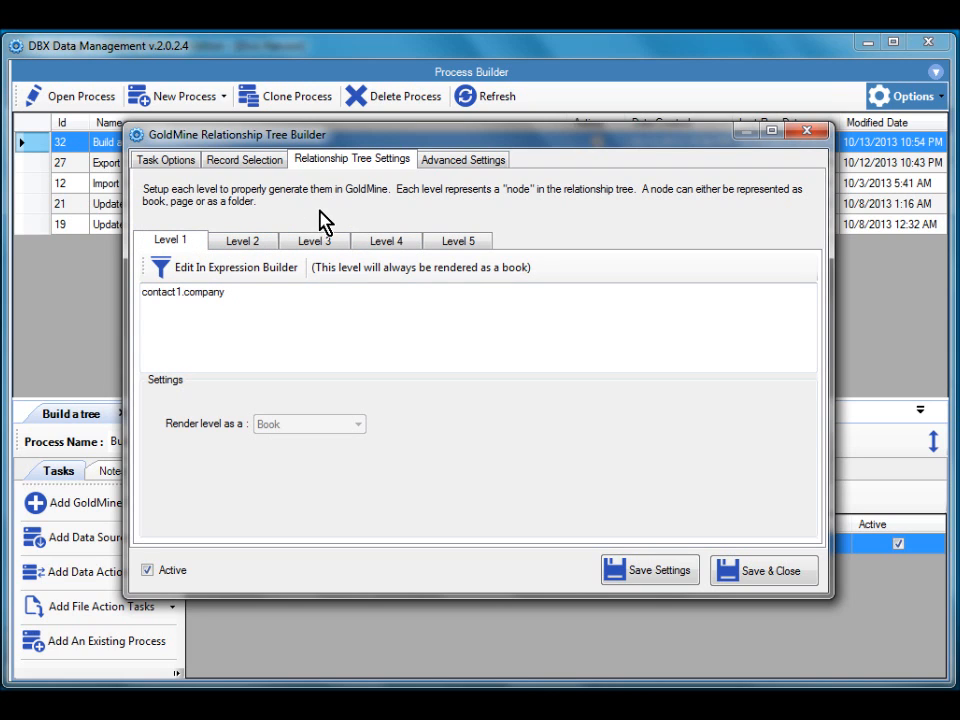
# Review the record selection query, inspect it in the Query Composer and cancel without changing it.
pyautogui.click(243, 161)
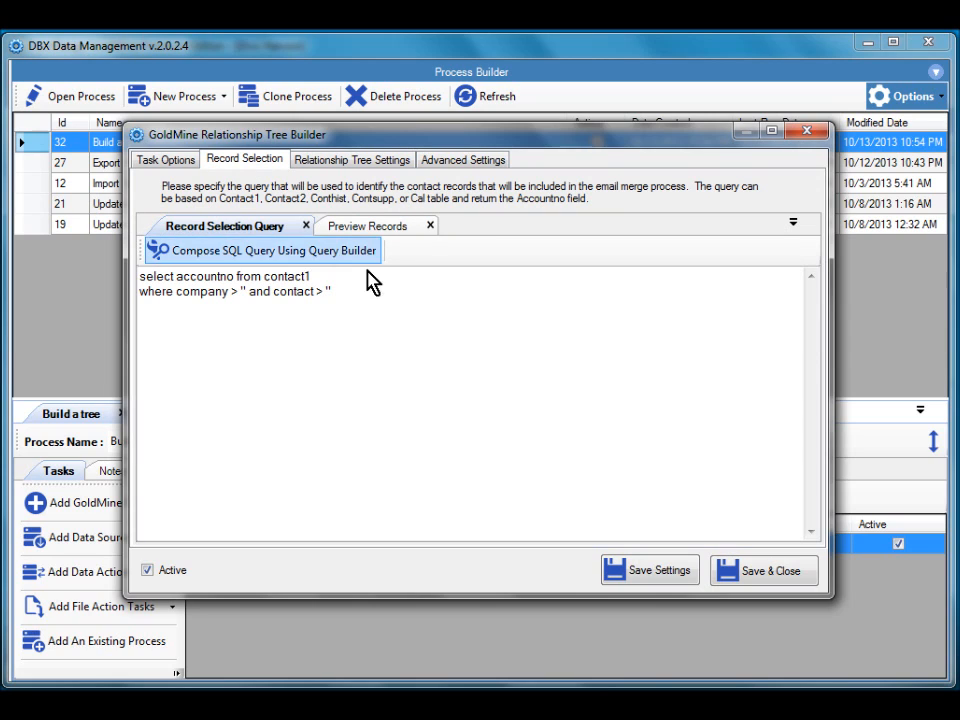
pyautogui.moveTo(333, 302); pyautogui.dragTo(258, 293)
pyautogui.click(409, 307)
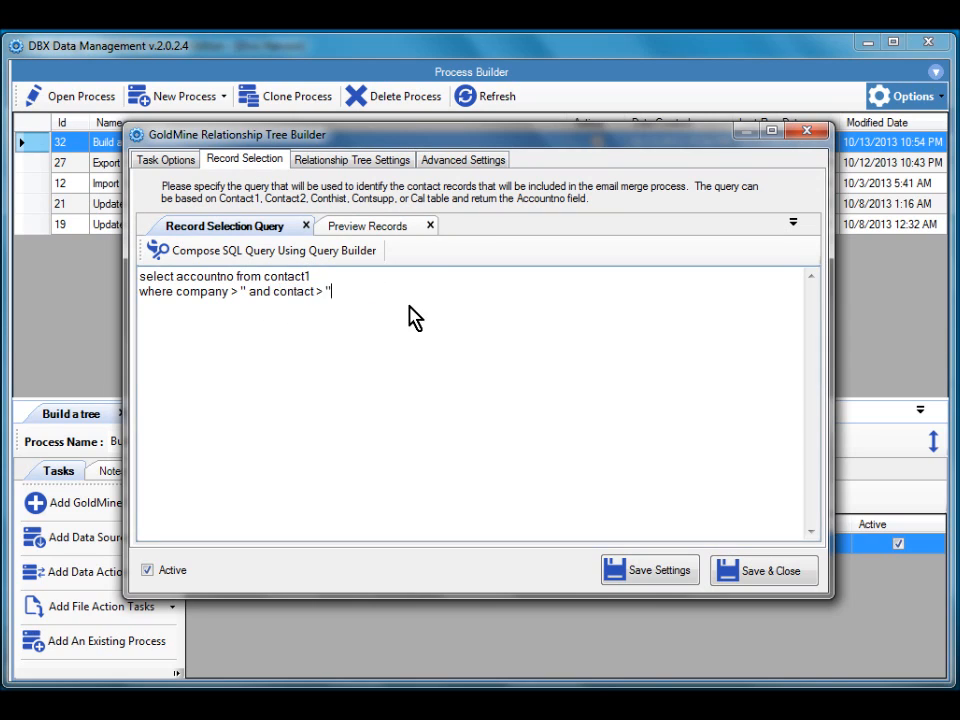
pyautogui.click(271, 255)
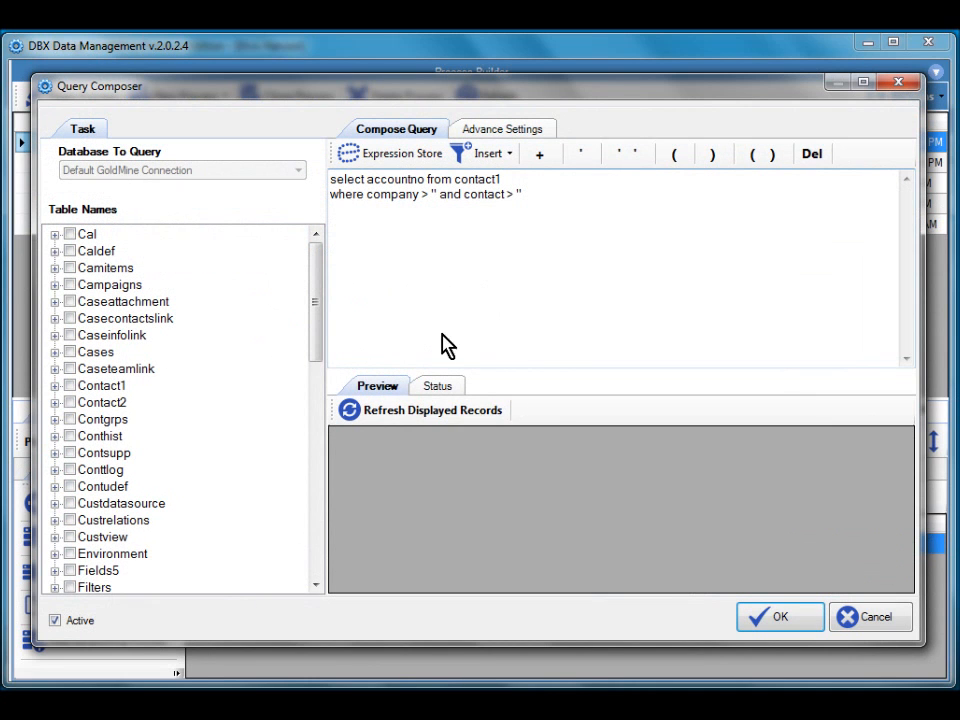
pyautogui.moveTo(575, 208); pyautogui.dragTo(332, 187)
pyautogui.click(565, 270)
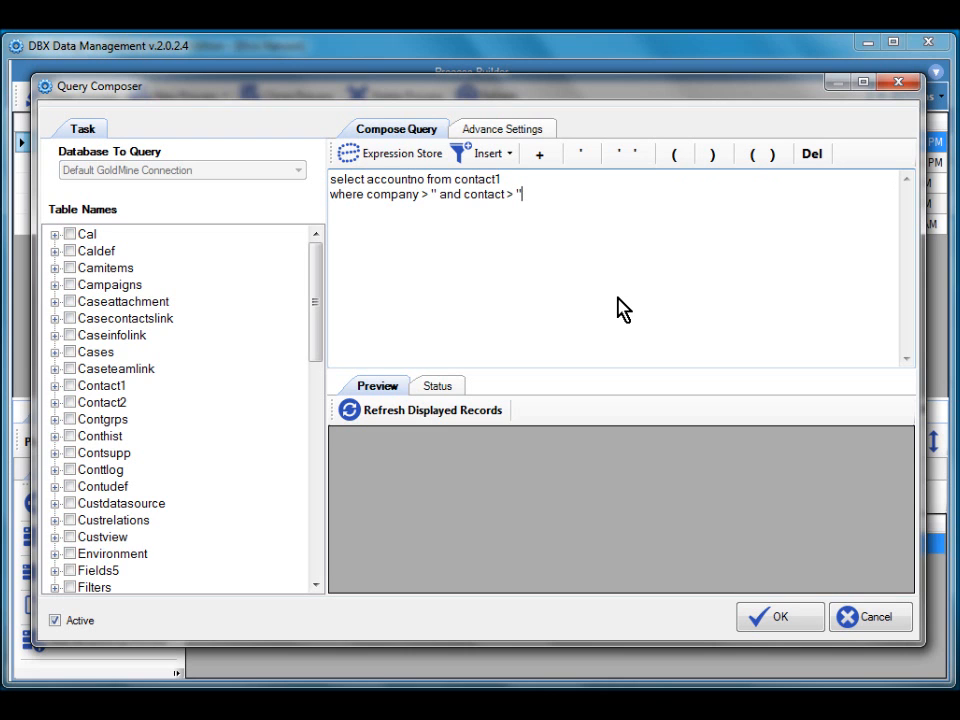
pyautogui.click(862, 620)
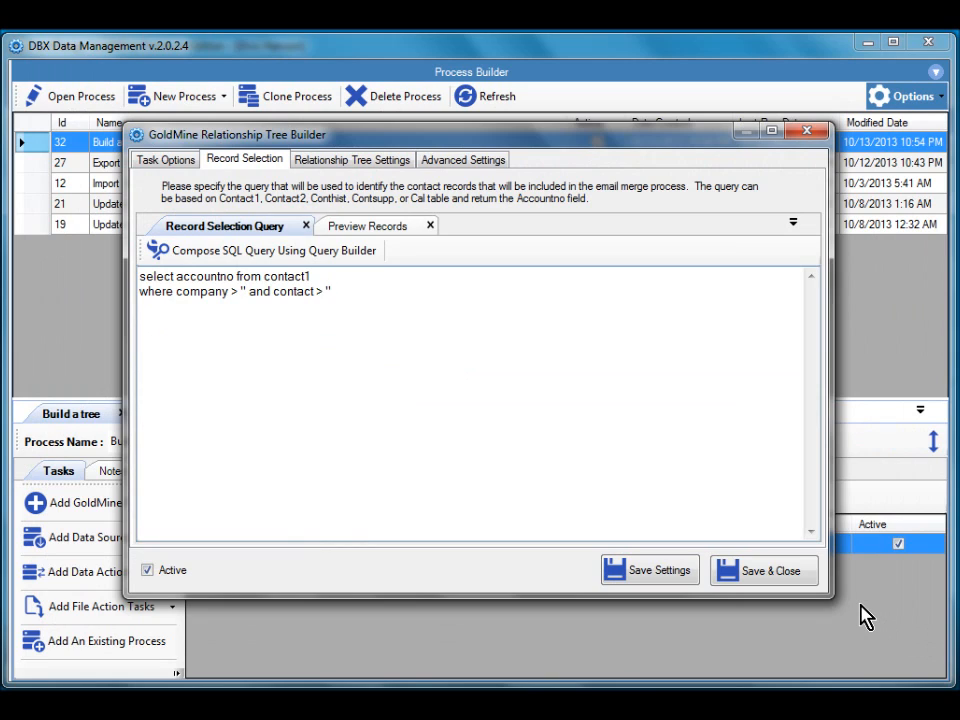